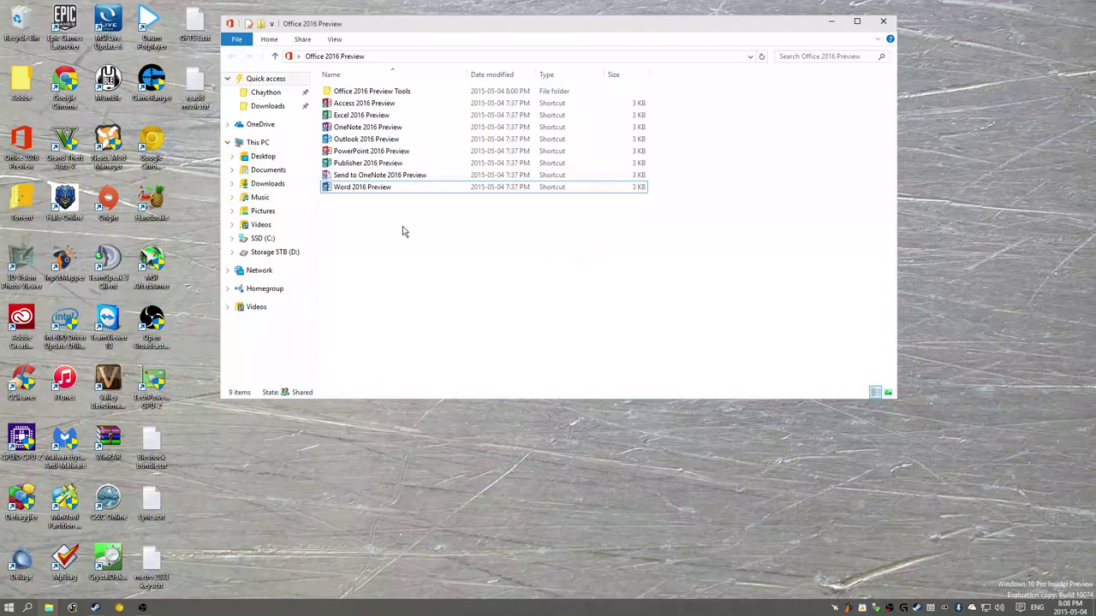
Launch Word 2016 Preview from the Office 2016 Preview folder in File Explorer
{"action": "double_click", "coordinate": [416, 189]}
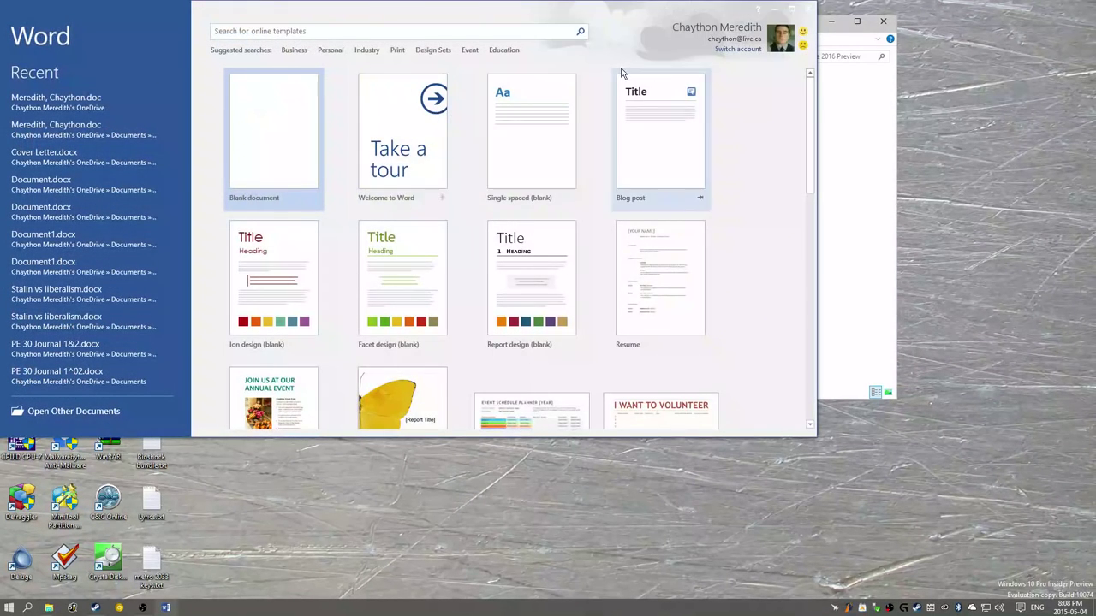
Browse Word's start-screen templates, such as Business flyer, Event planner and Event flyer
{"action": "scroll", "coordinate": [486, 139], "scroll_direction": "down", "scroll_amount": 10}
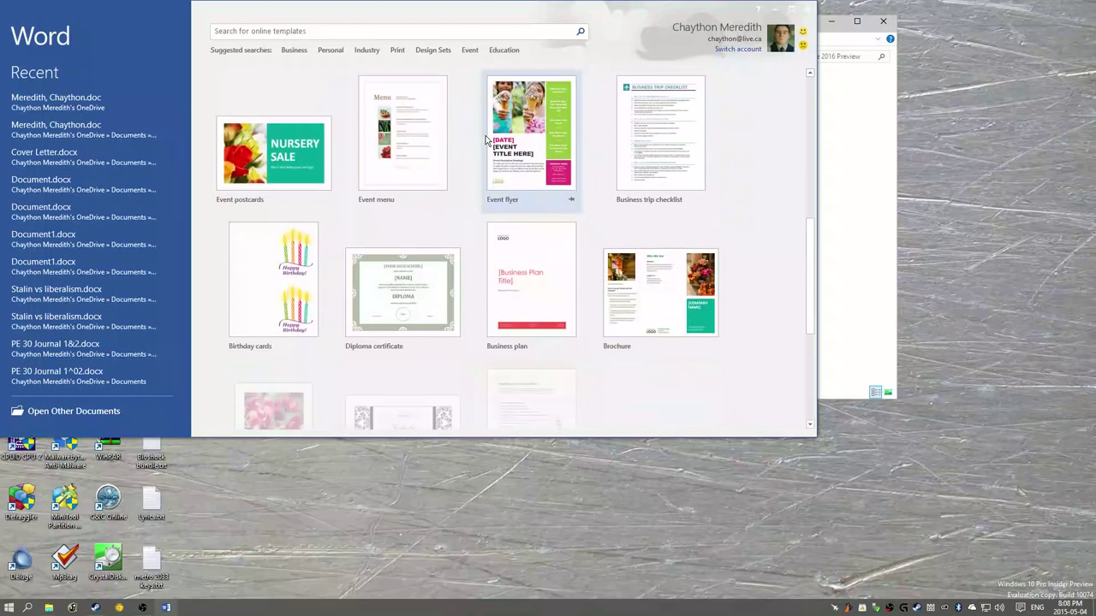
{"action": "scroll", "coordinate": [486, 140], "scroll_direction": "down", "scroll_amount": 3}
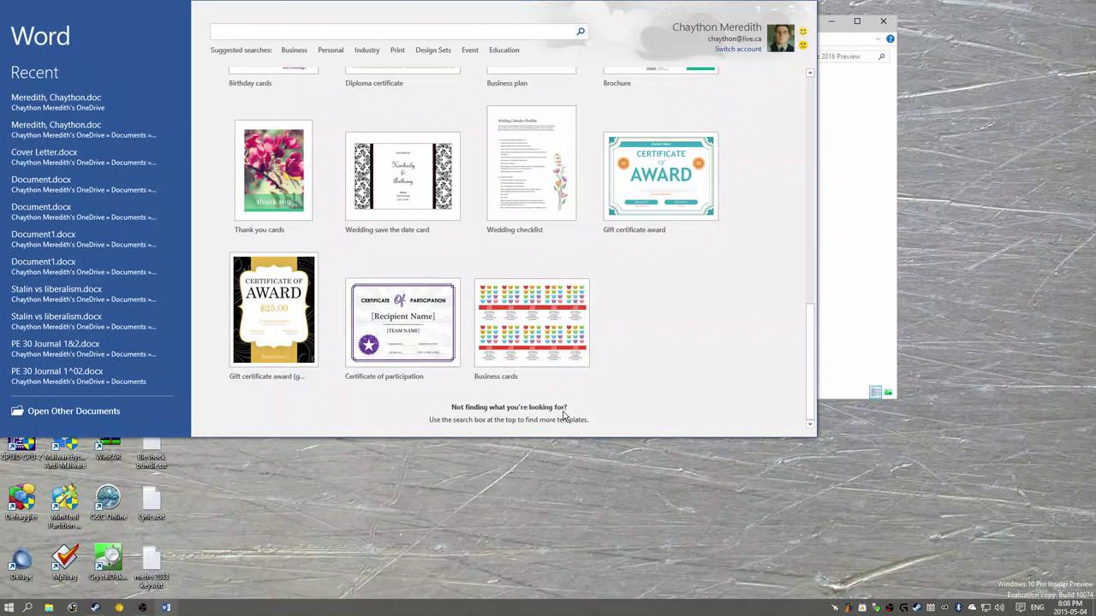
{"action": "scroll", "coordinate": [540, 247], "scroll_direction": "up", "scroll_amount": 2}
{"action": "scroll", "coordinate": [540, 246], "scroll_direction": "down", "scroll_amount": 2}
{"action": "scroll", "coordinate": [539, 249], "scroll_direction": "up", "scroll_amount": 5}
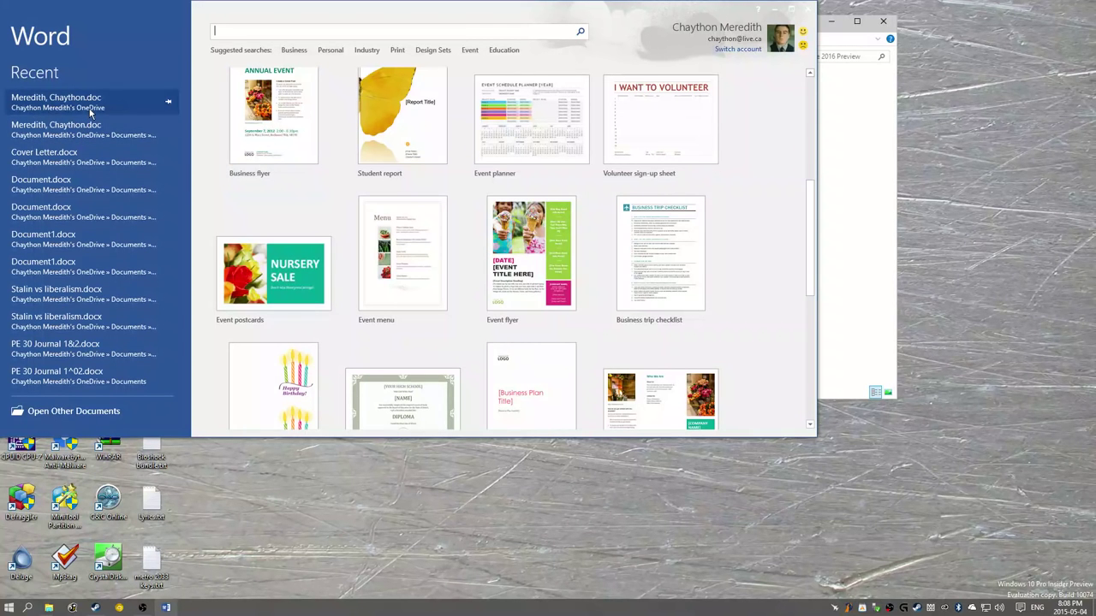
Create Document1 from the Business flyer template and look over its placeholder title, photo and text
{"action": "left_click", "coordinate": [278, 123]}
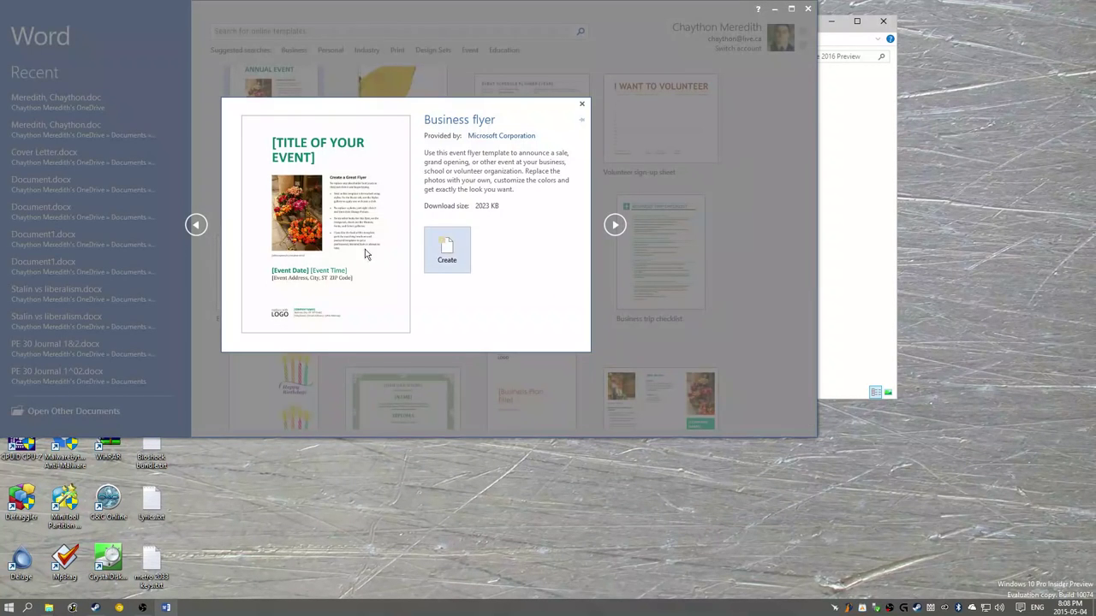
{"action": "left_click", "coordinate": [465, 257]}
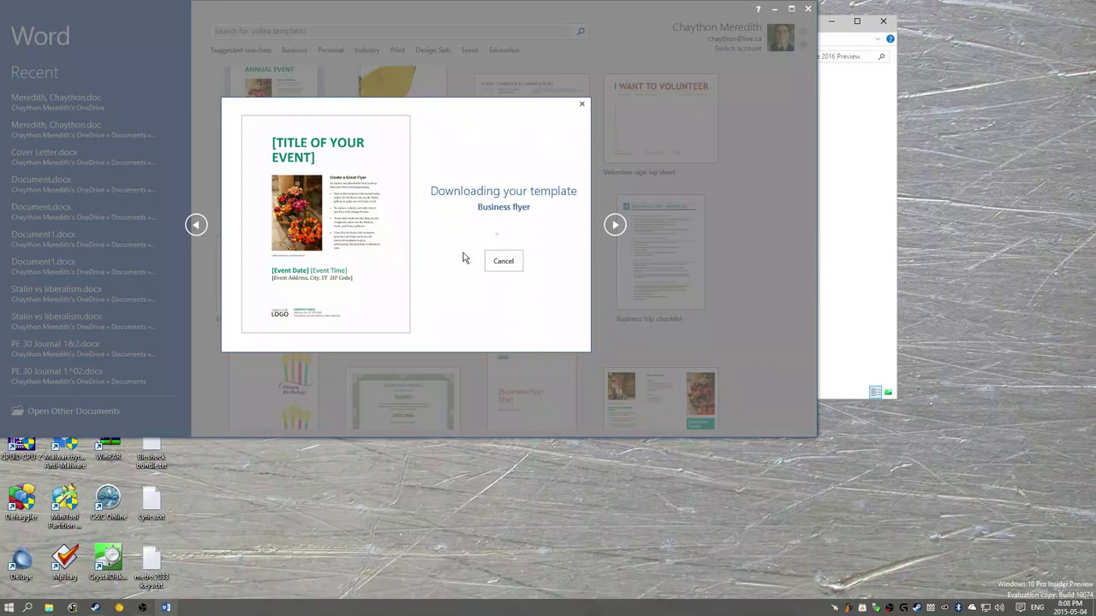
{"action": "scroll", "coordinate": [406, 222], "scroll_direction": "down", "scroll_amount": 5}
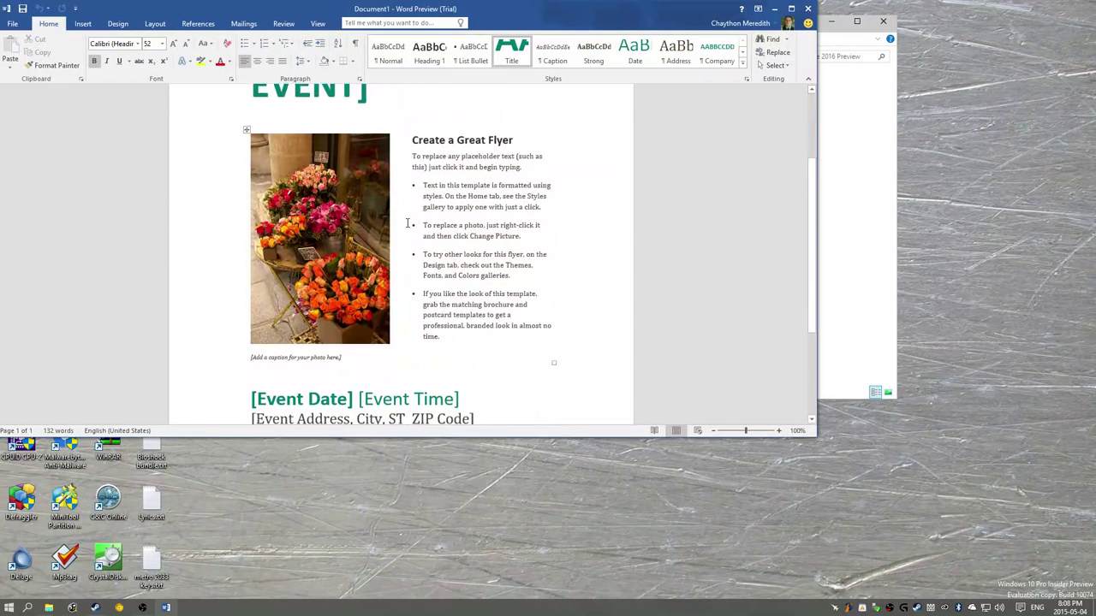
{"action": "scroll", "coordinate": [398, 214], "scroll_direction": "down", "scroll_amount": 1}
{"action": "scroll", "coordinate": [394, 210], "scroll_direction": "up", "scroll_amount": 10}
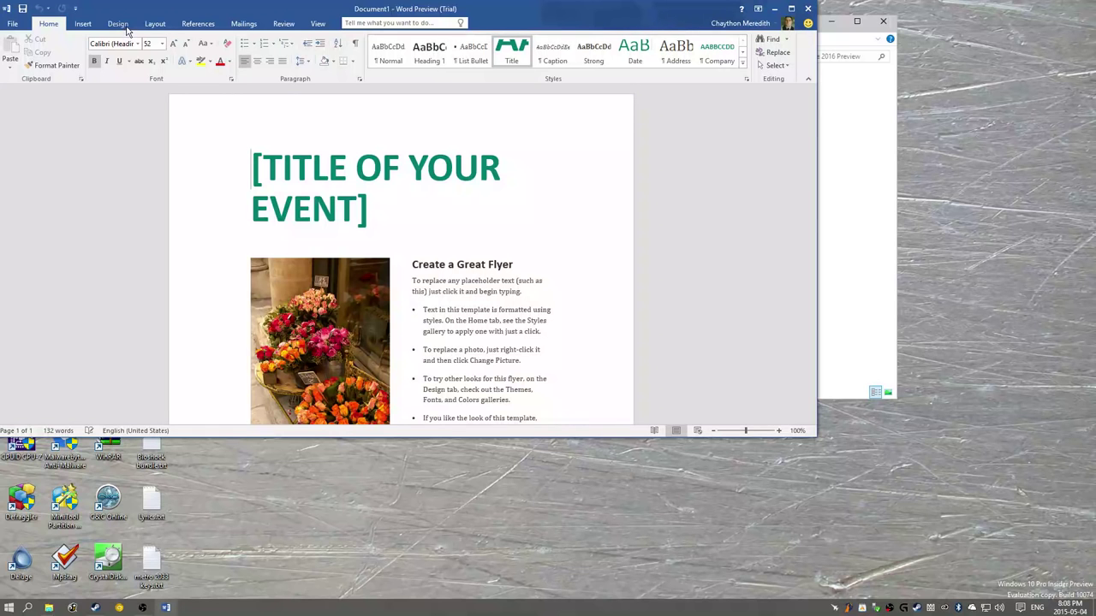
Add and trust the Wikipedia app from the Insert tab, then maximize the Word window
{"action": "left_click", "coordinate": [439, 24]}
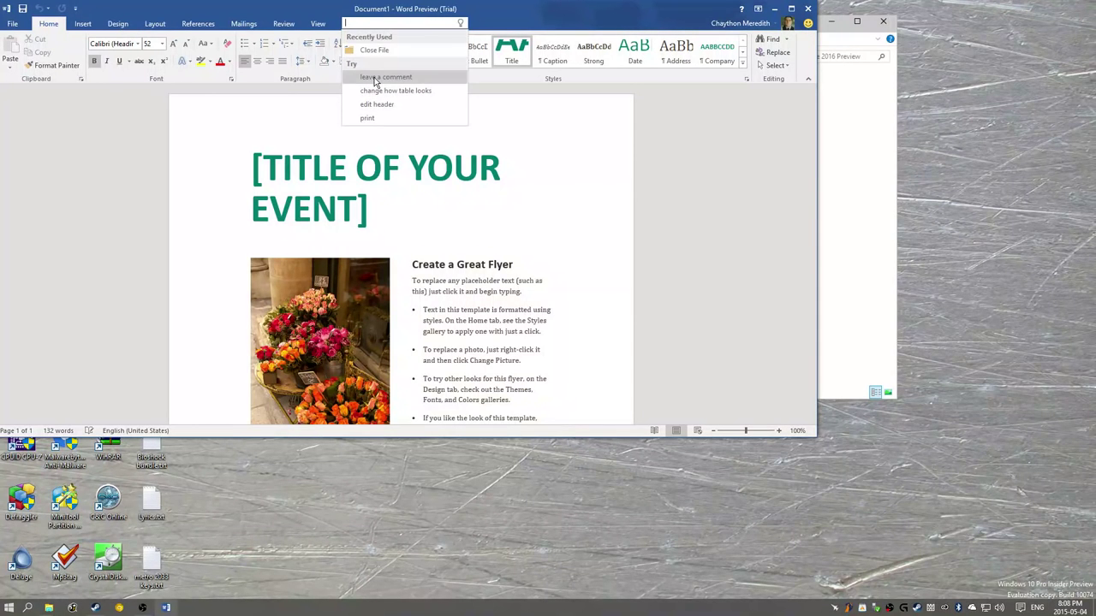
{"action": "left_click", "coordinate": [74, 19]}
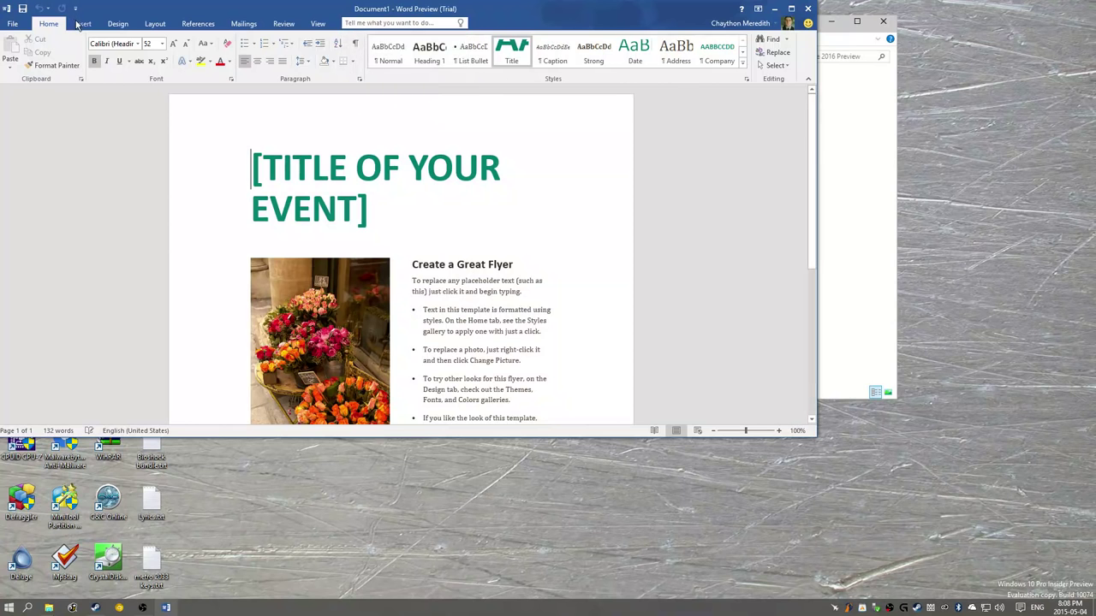
{"action": "left_click", "coordinate": [81, 24]}
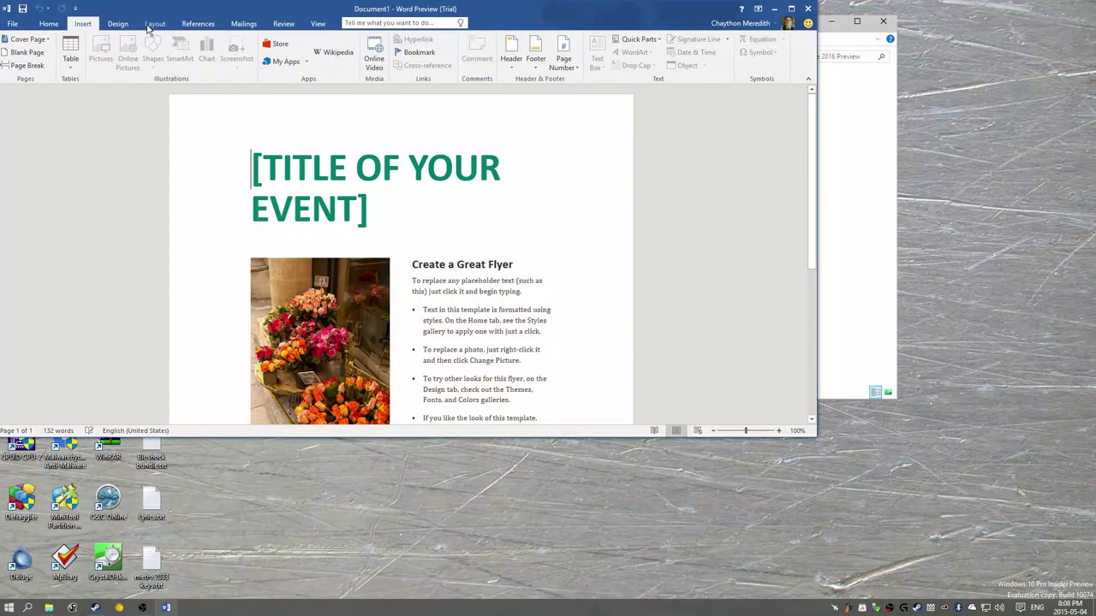
{"action": "left_click", "coordinate": [332, 52]}
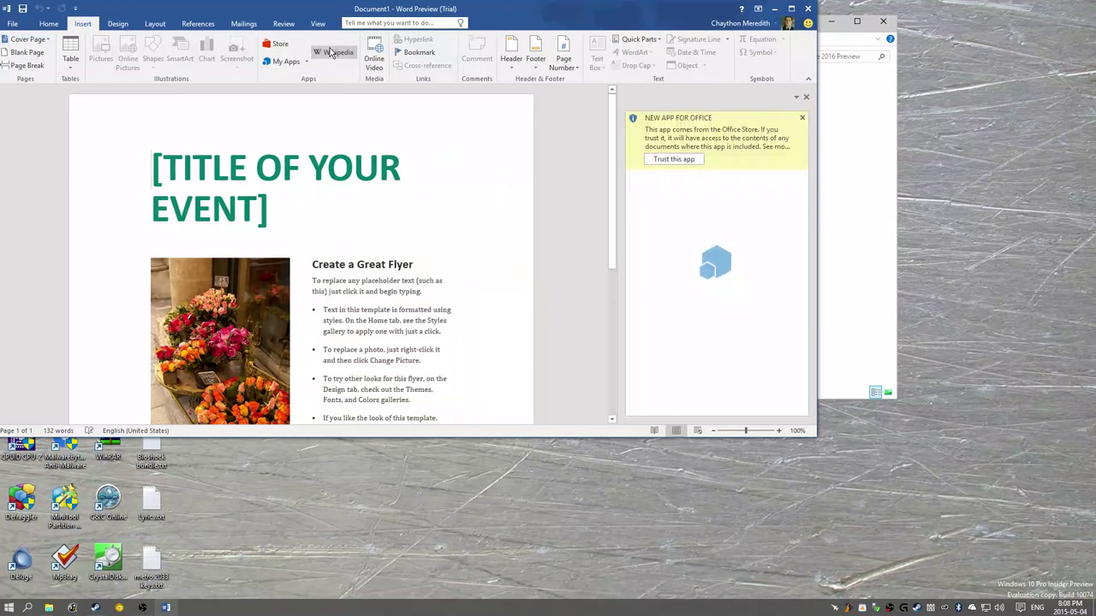
{"action": "left_click", "coordinate": [676, 161]}
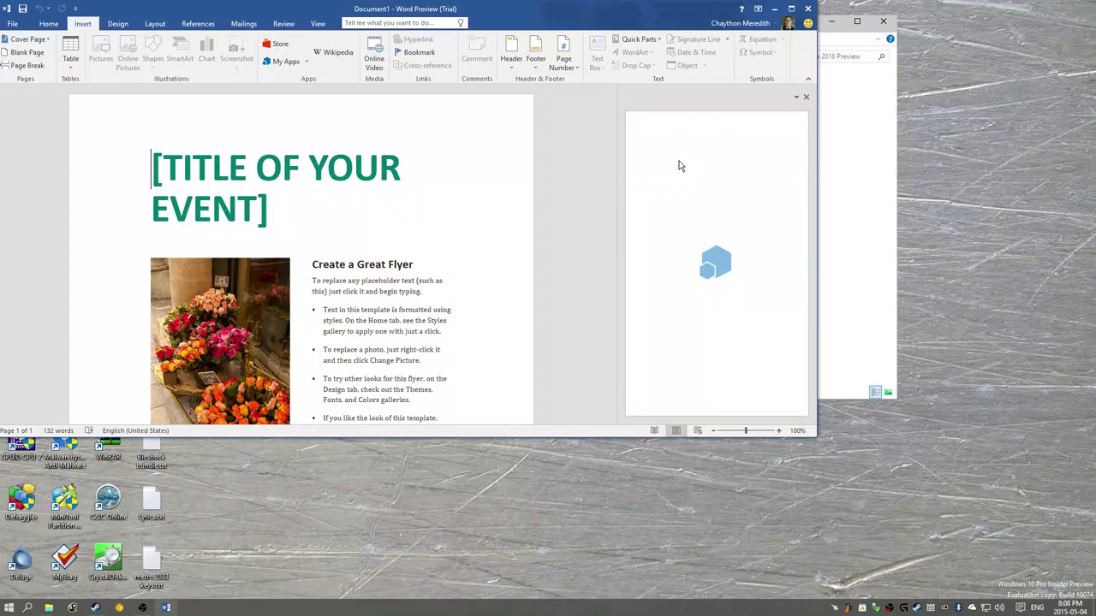
{"action": "left_click", "coordinate": [791, 7]}
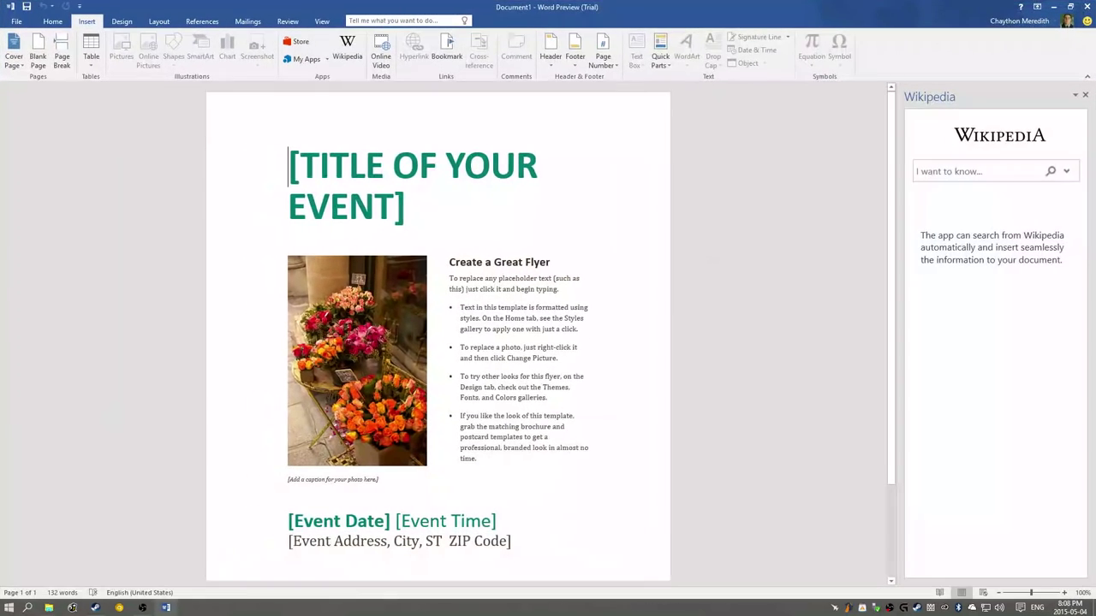
Search Wikipedia for 'game', insert the Tug of war image, and select the title placeholder
{"action": "left_click", "coordinate": [1014, 157]}
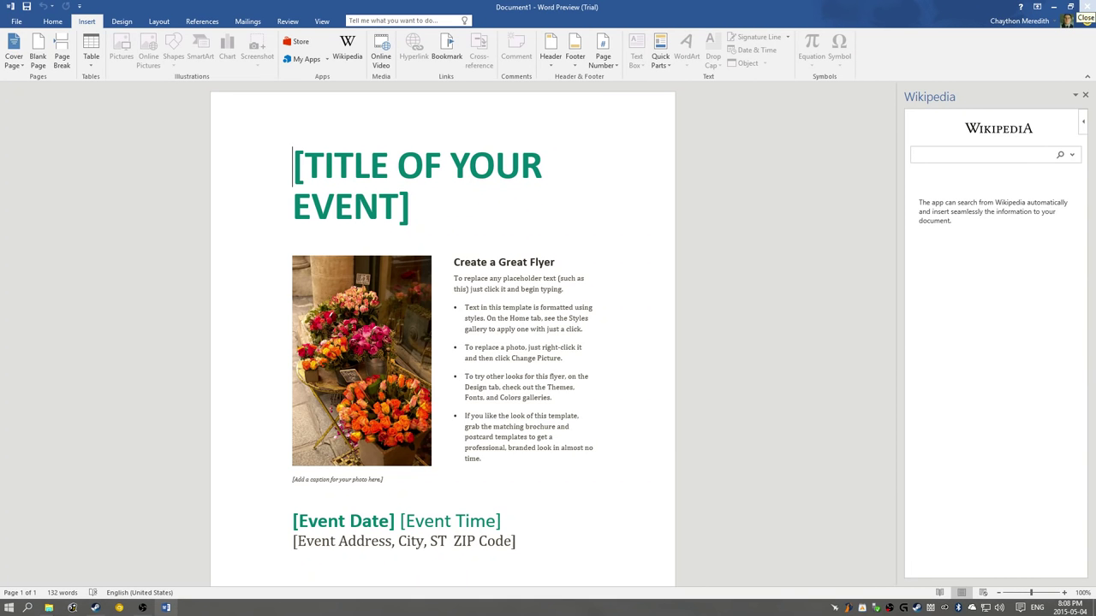
{"action": "type", "text": "game"}
{"action": "key", "text": "Return"}
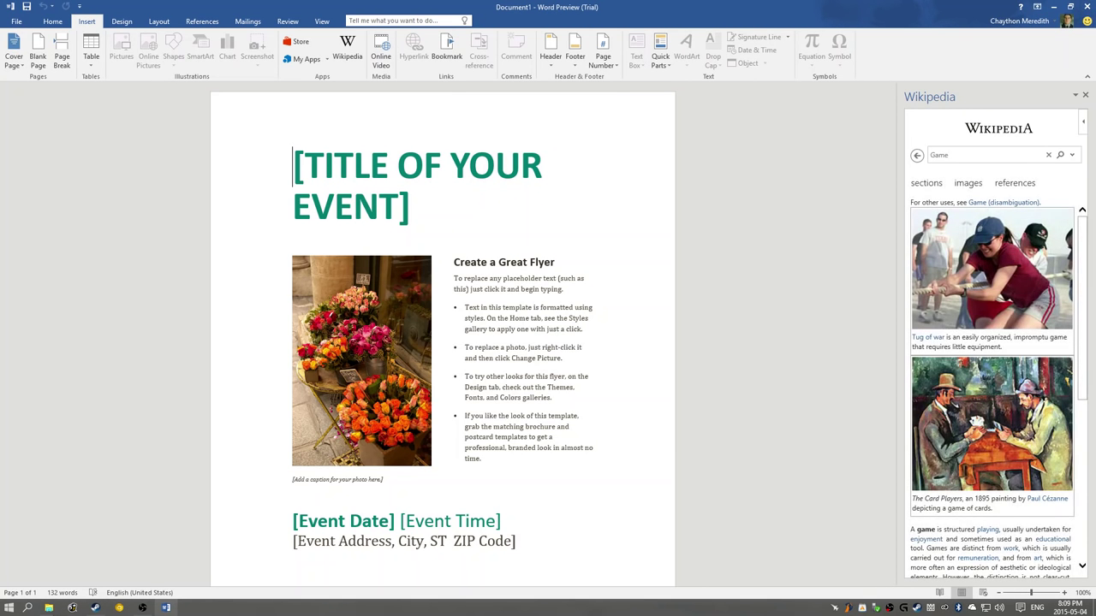
{"action": "mouse_move", "coordinate": [1021, 267]}
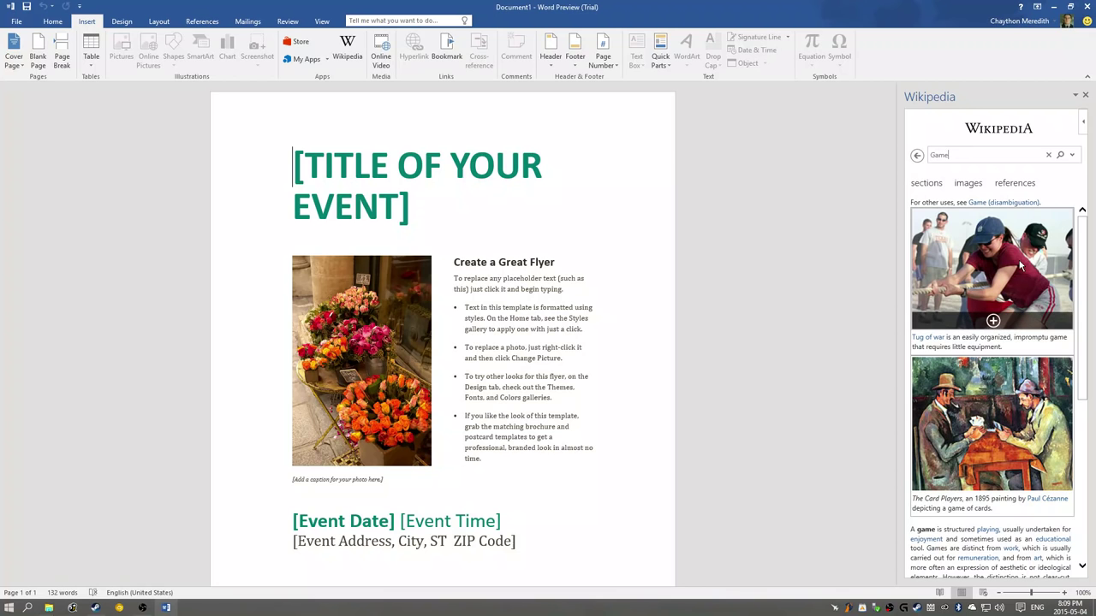
{"action": "left_click", "coordinate": [989, 319]}
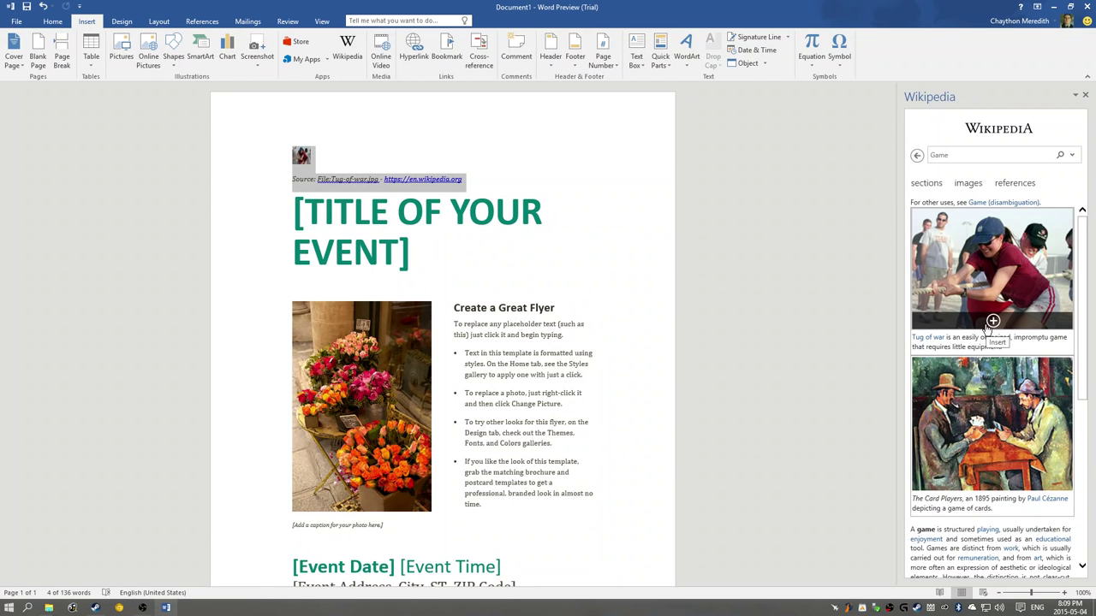
{"action": "left_click", "coordinate": [625, 212]}
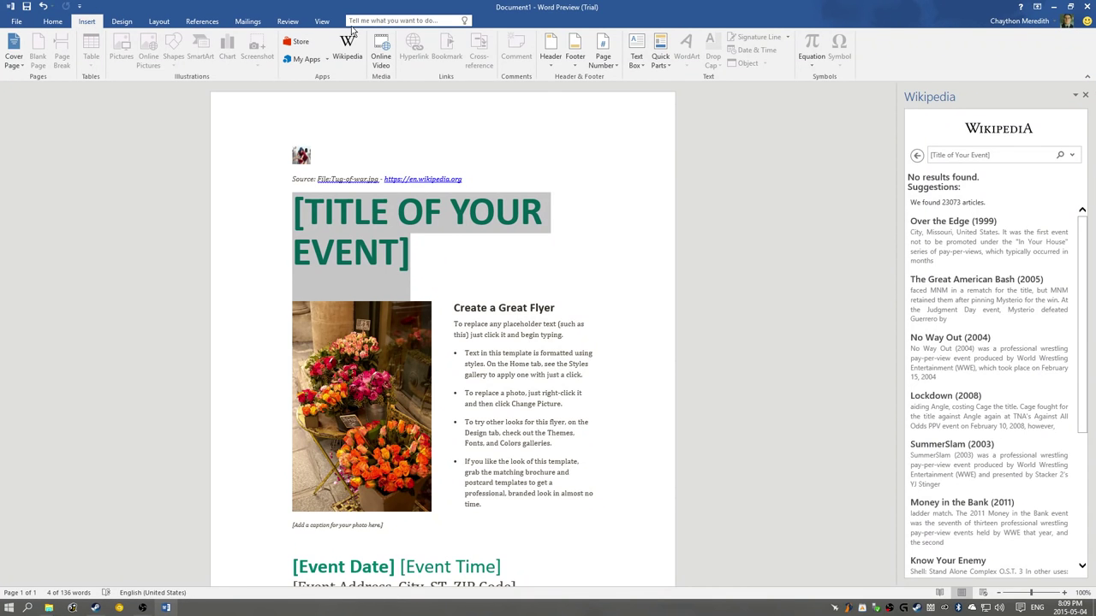
{"action": "left_click", "coordinate": [381, 60]}
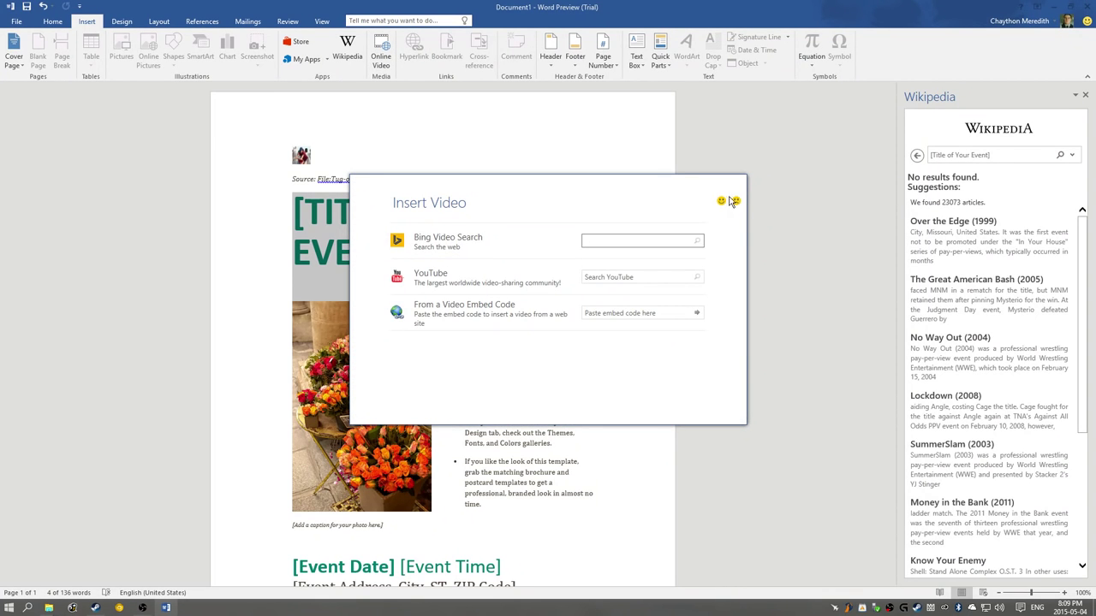
{"action": "left_click", "coordinate": [740, 185]}
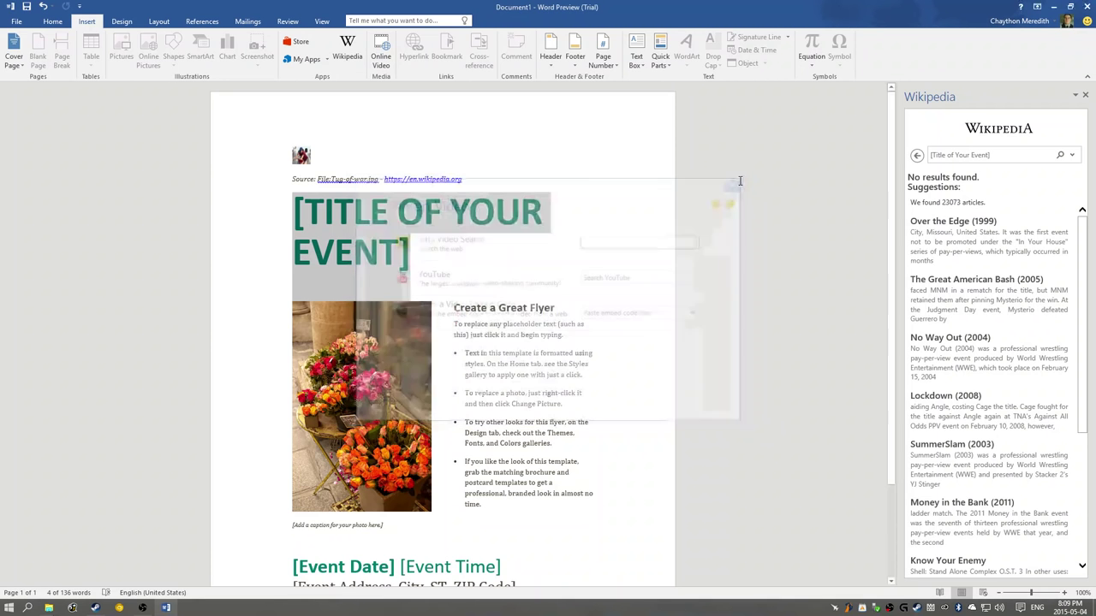
Add the trusted Pro Word Cloud add-in from My Apps beside the Wikipedia pane
{"action": "left_click", "coordinate": [302, 59]}
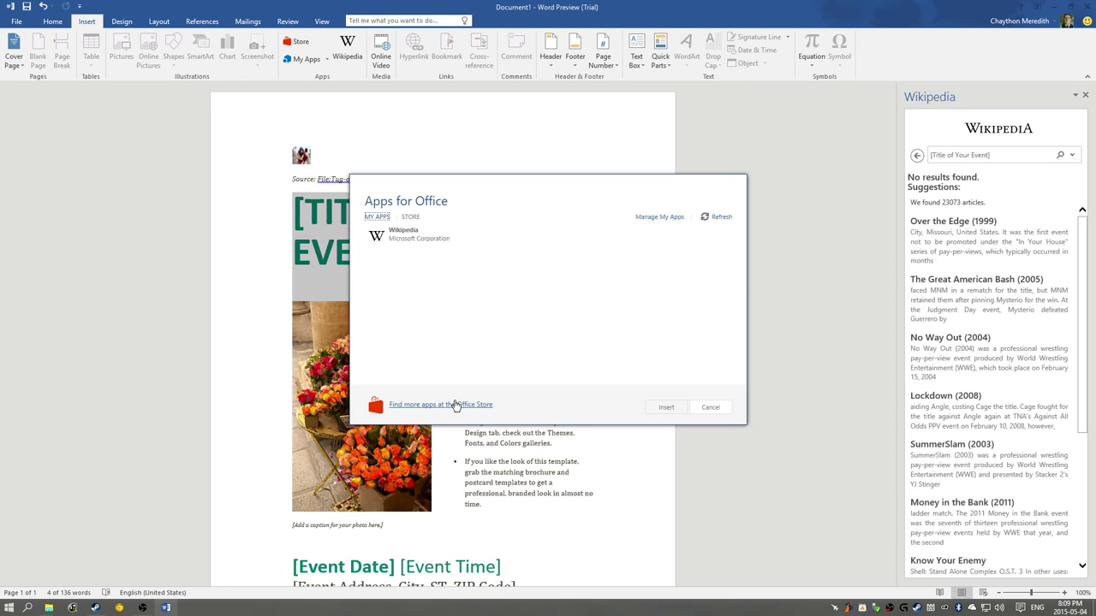
{"action": "left_click", "coordinate": [709, 407]}
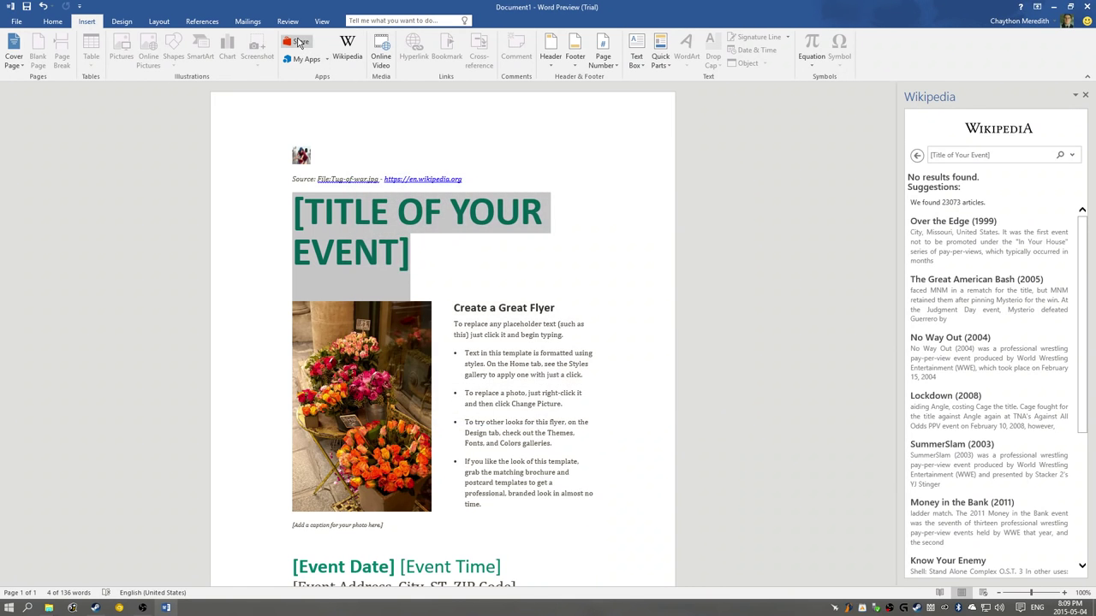
{"action": "left_click", "coordinate": [307, 58]}
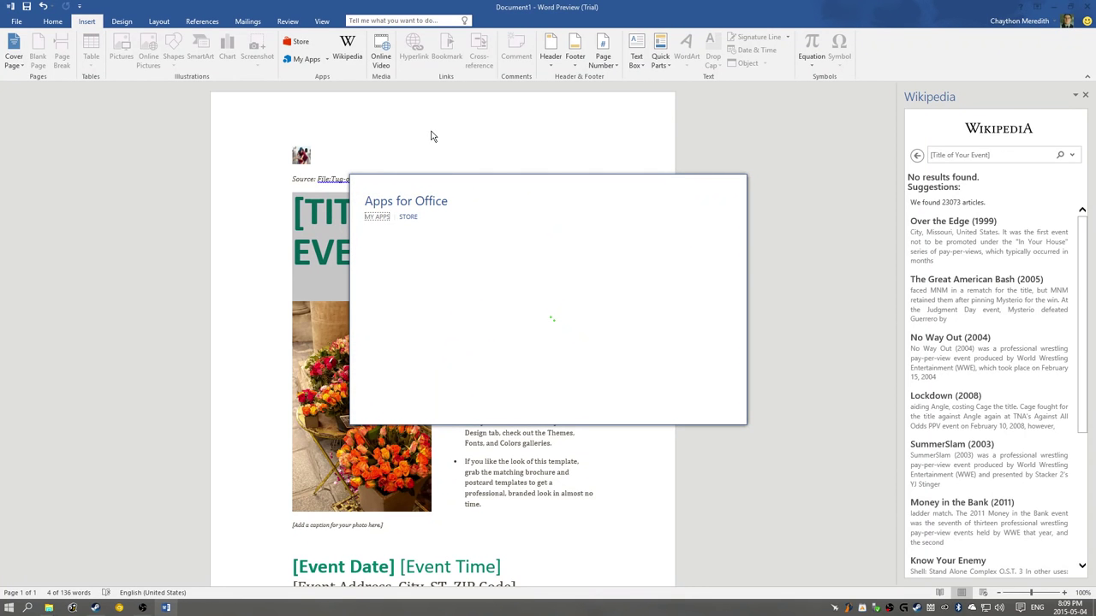
{"action": "scroll", "coordinate": [569, 315], "scroll_direction": "down", "scroll_amount": 3}
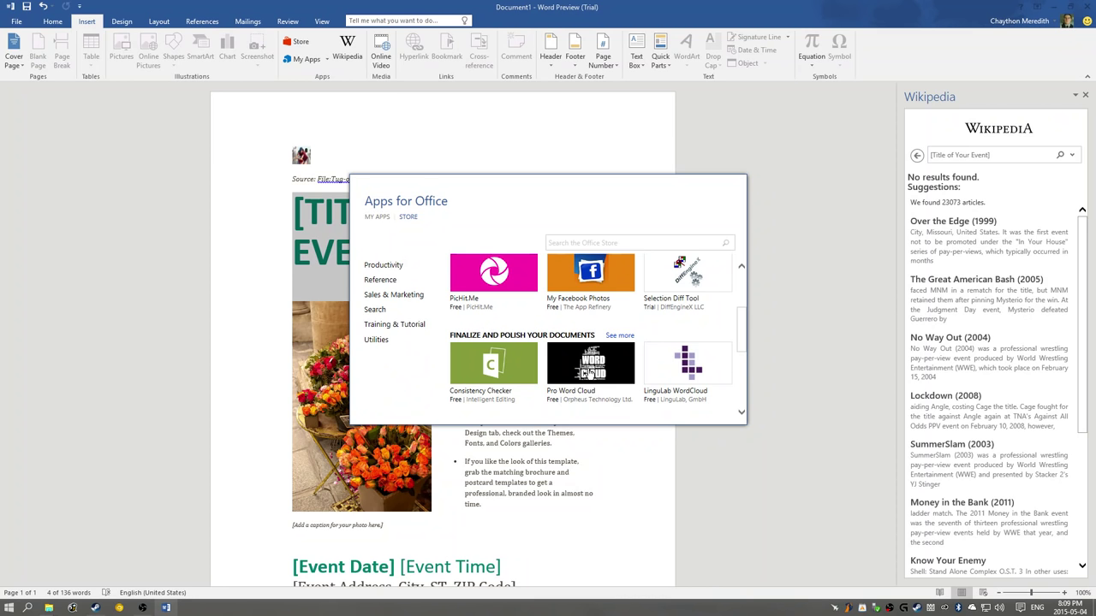
{"action": "left_click", "coordinate": [590, 370]}
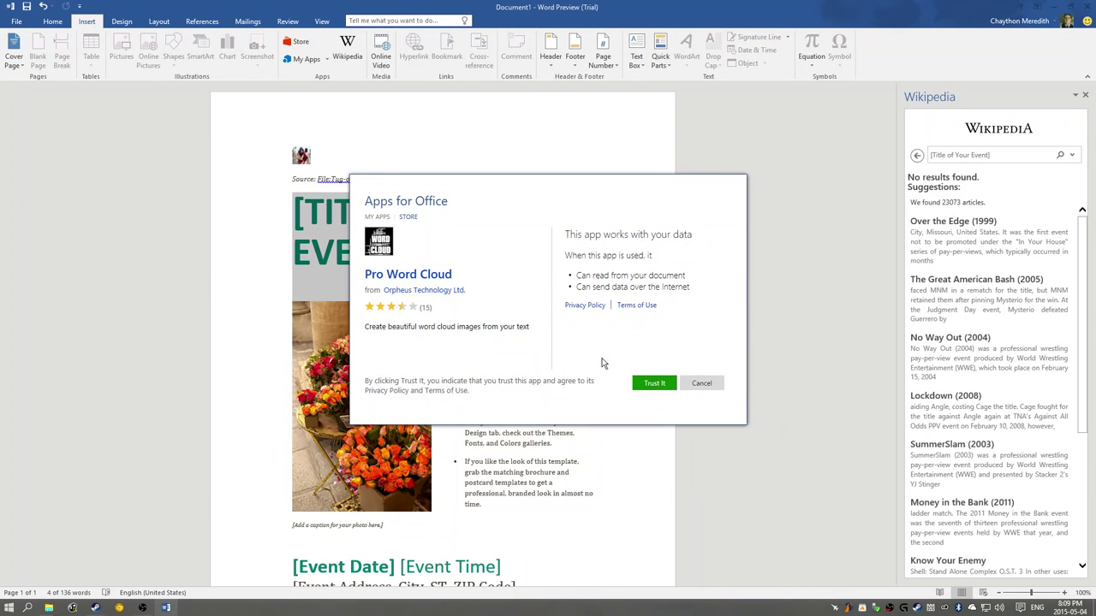
{"action": "left_click", "coordinate": [654, 384]}
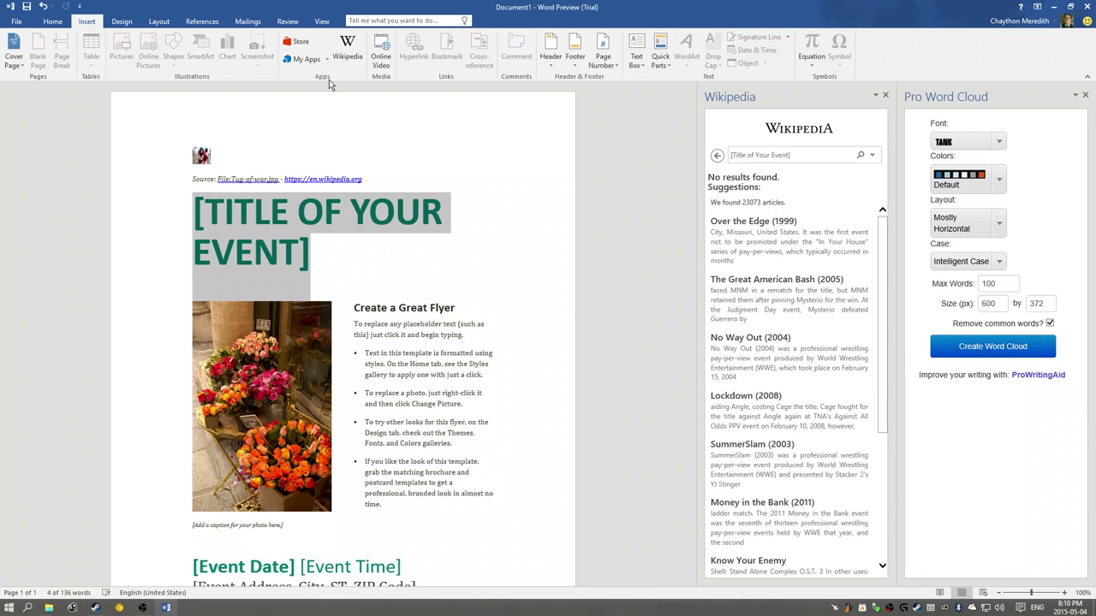
Browse the add-in Store, try Review > Linked Notes, and show the View tab commands
{"action": "left_click", "coordinate": [302, 43]}
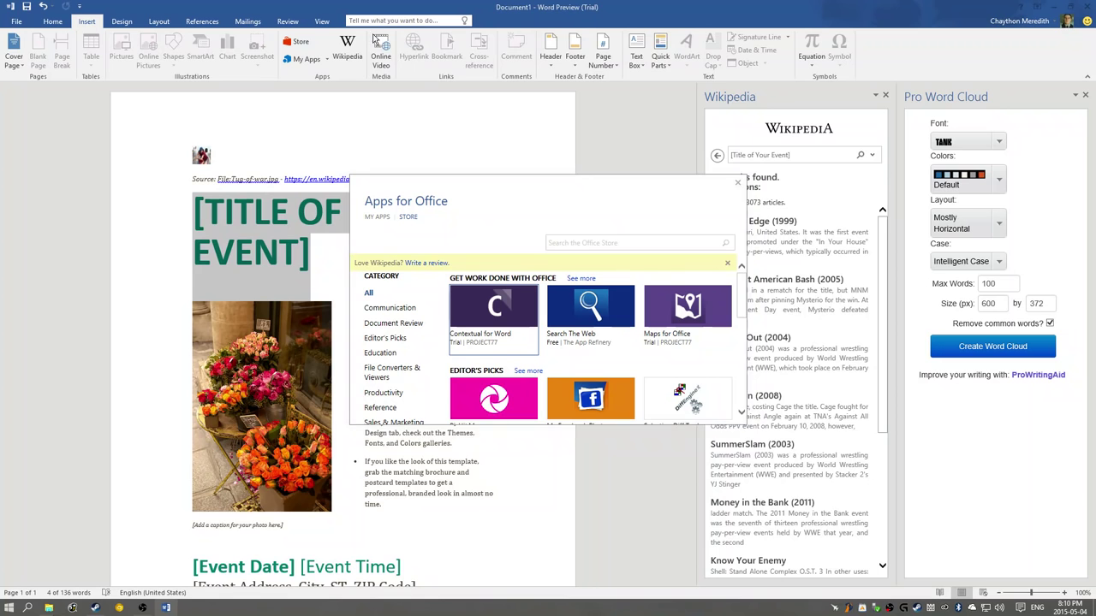
{"action": "left_click", "coordinate": [741, 189]}
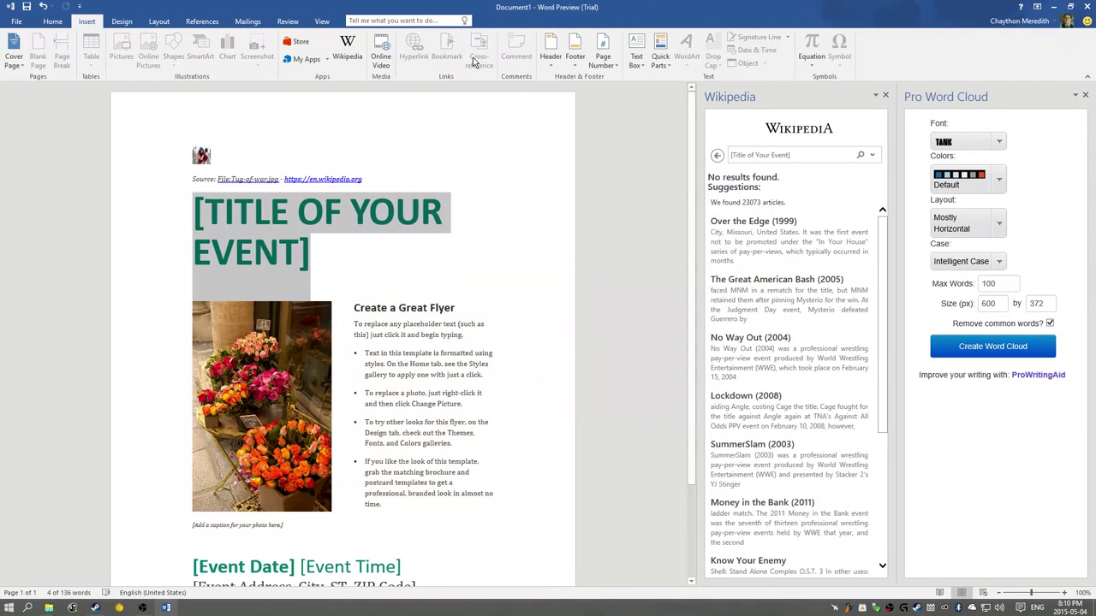
{"action": "left_click", "coordinate": [303, 22]}
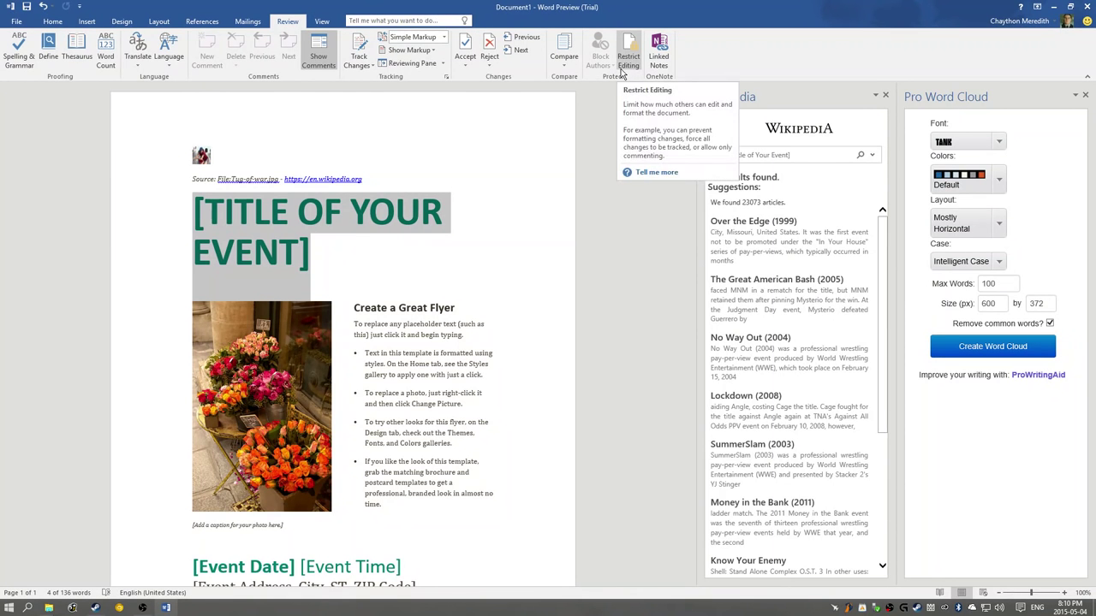
{"action": "left_click", "coordinate": [659, 40]}
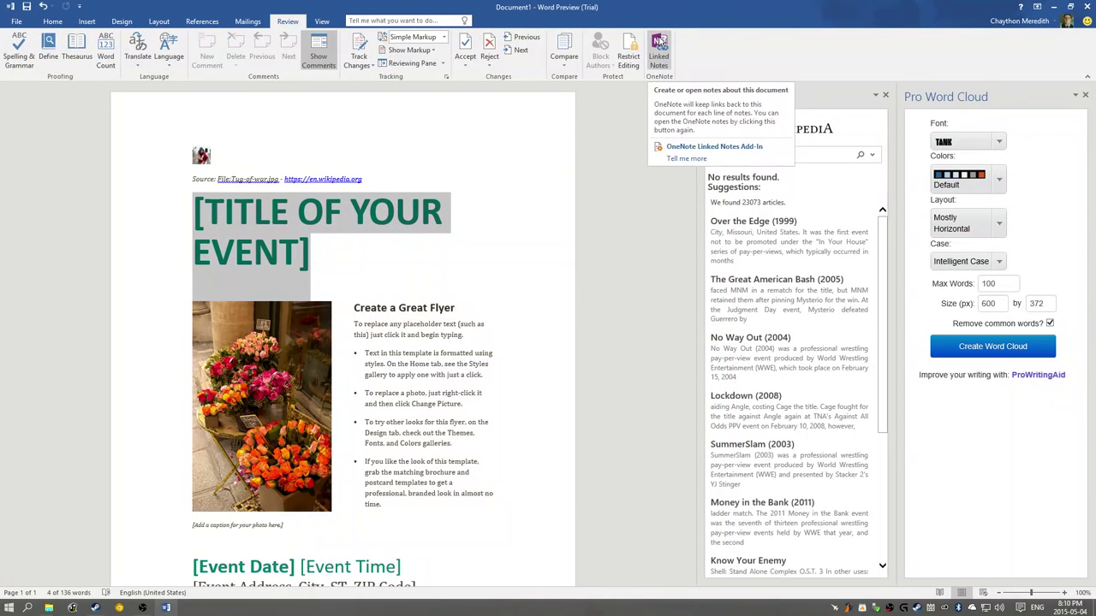
{"action": "left_click", "coordinate": [322, 22]}
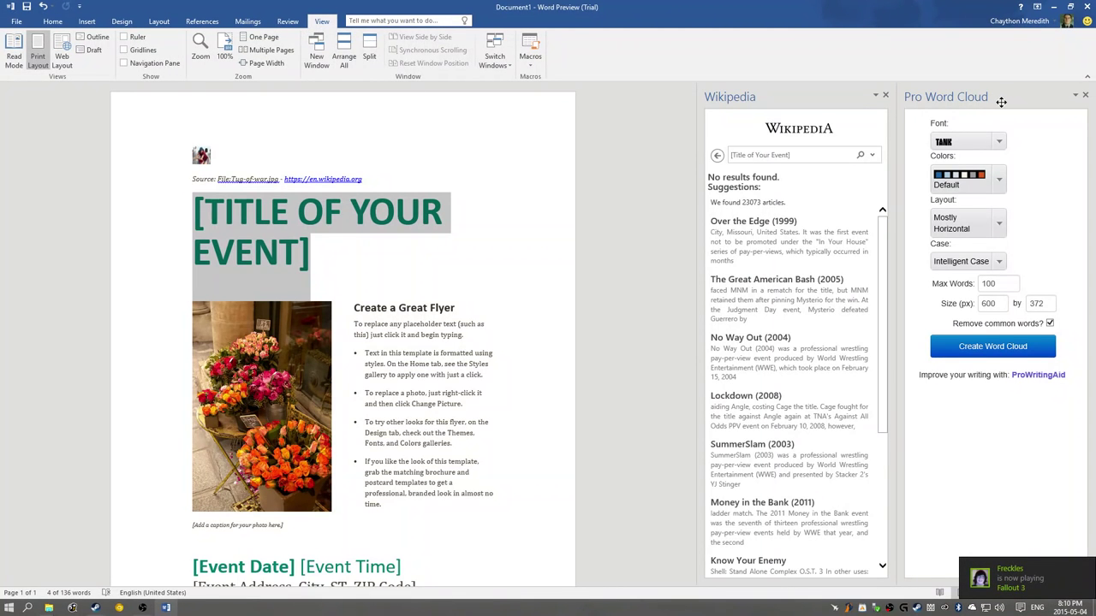
Open the flyer's File Info page, return to the document, and close Word
{"action": "left_click", "coordinate": [16, 22]}
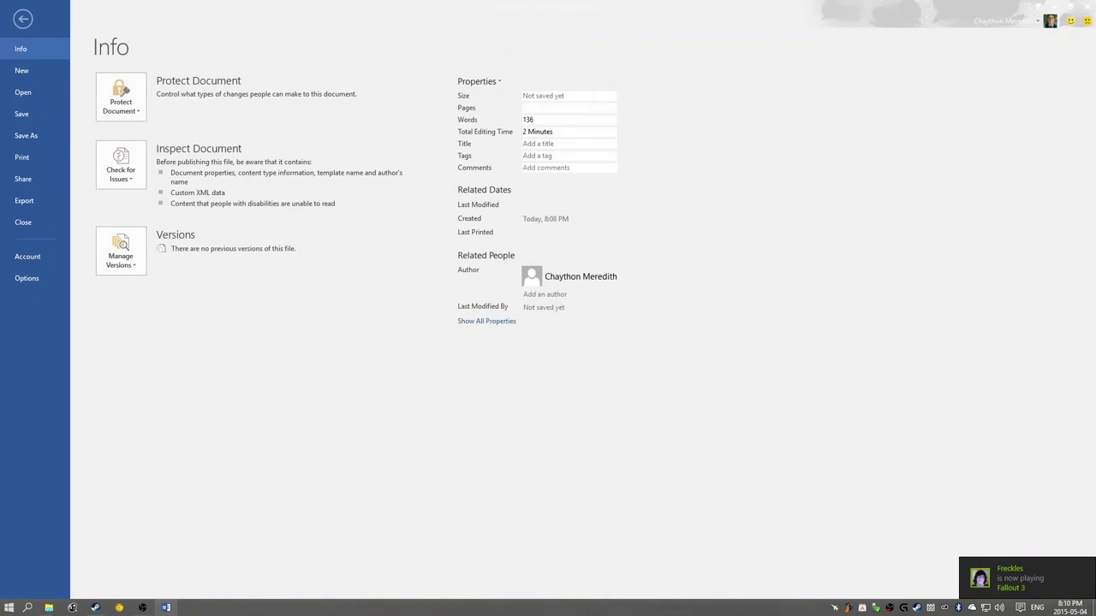
{"action": "left_click", "coordinate": [22, 19]}
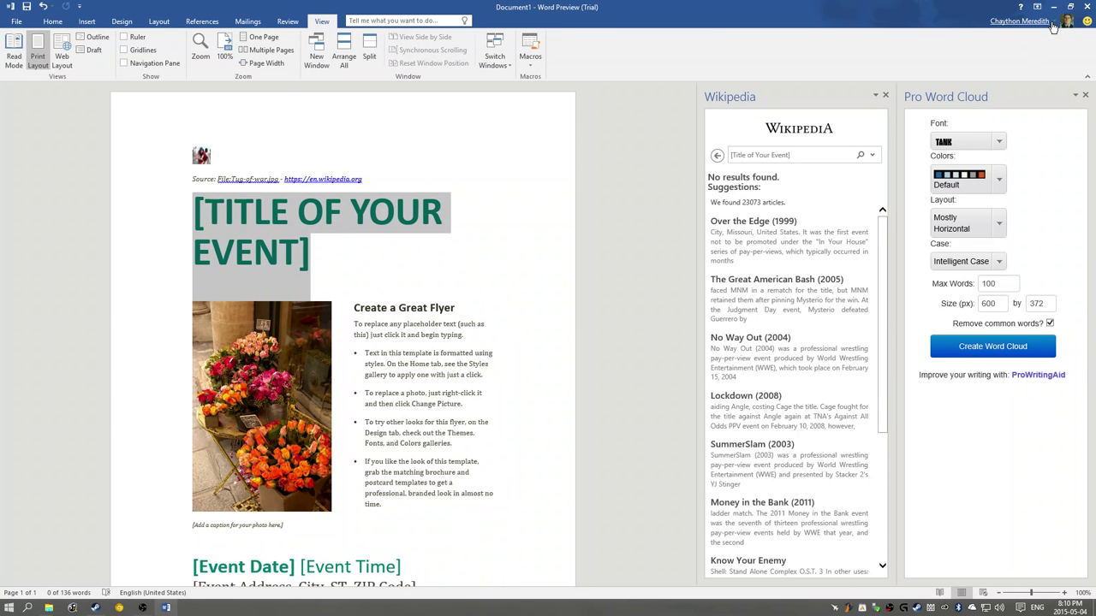
{"action": "left_click", "coordinate": [1088, 6]}
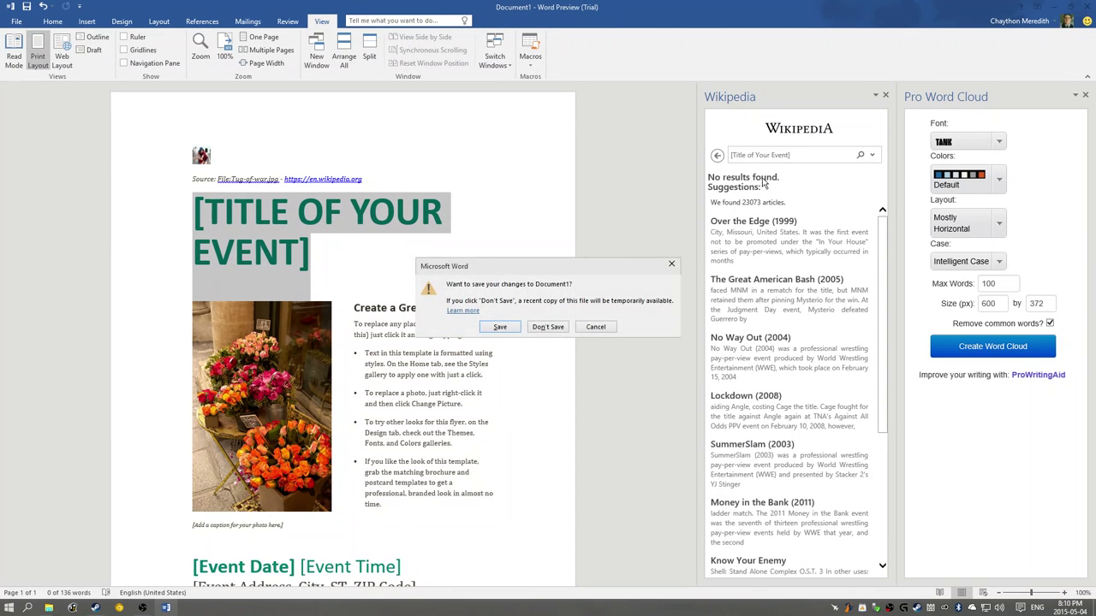
Discard the flyer unsaved, then launch Send to OneNote 2016 Preview and acknowledge its setup message
{"action": "left_click", "coordinate": [545, 327]}
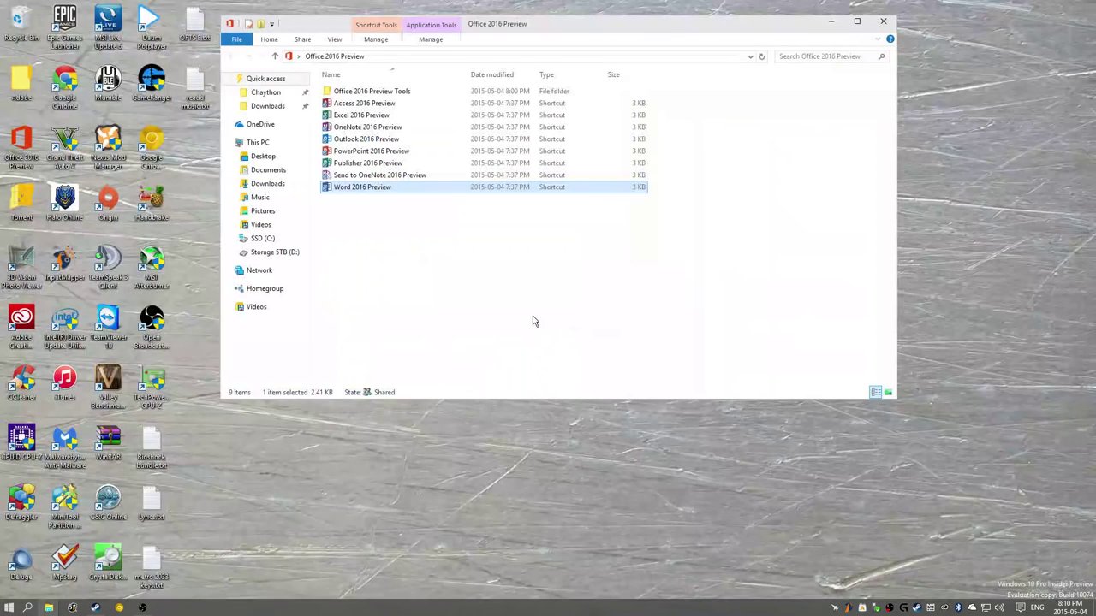
{"action": "double_click", "coordinate": [385, 177]}
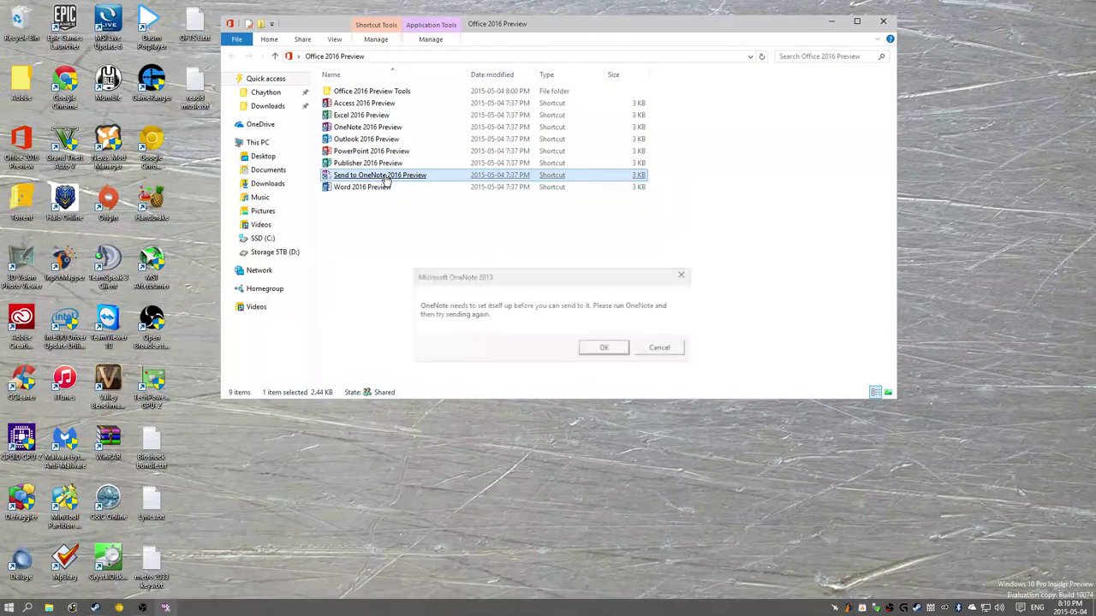
{"action": "left_click", "coordinate": [602, 348]}
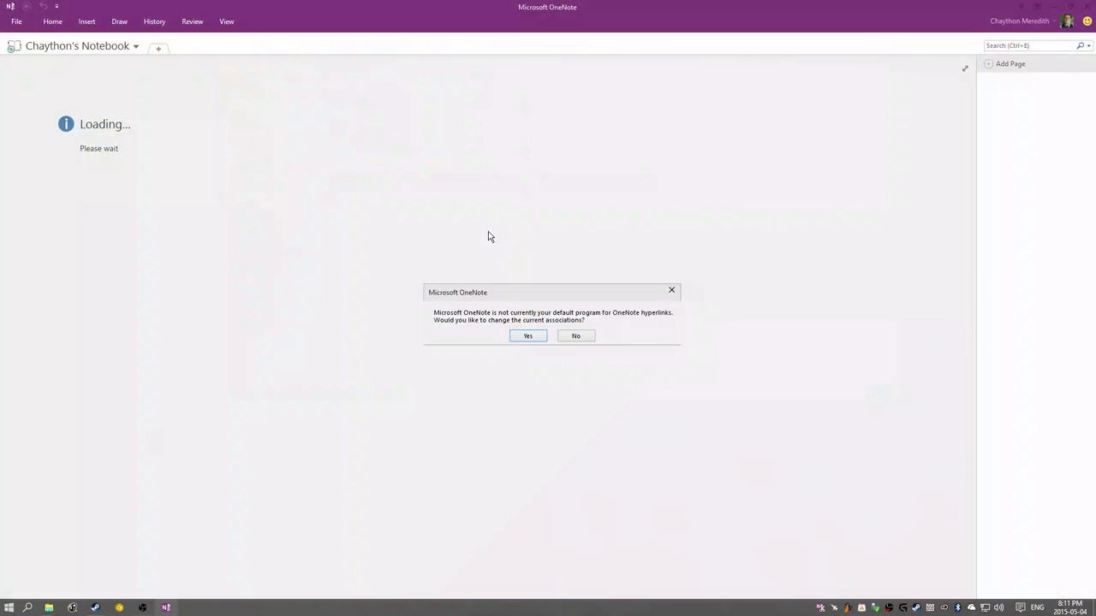
Make OneNote the default for its links and save the ONENOTE protocol association
{"action": "left_click", "coordinate": [543, 336]}
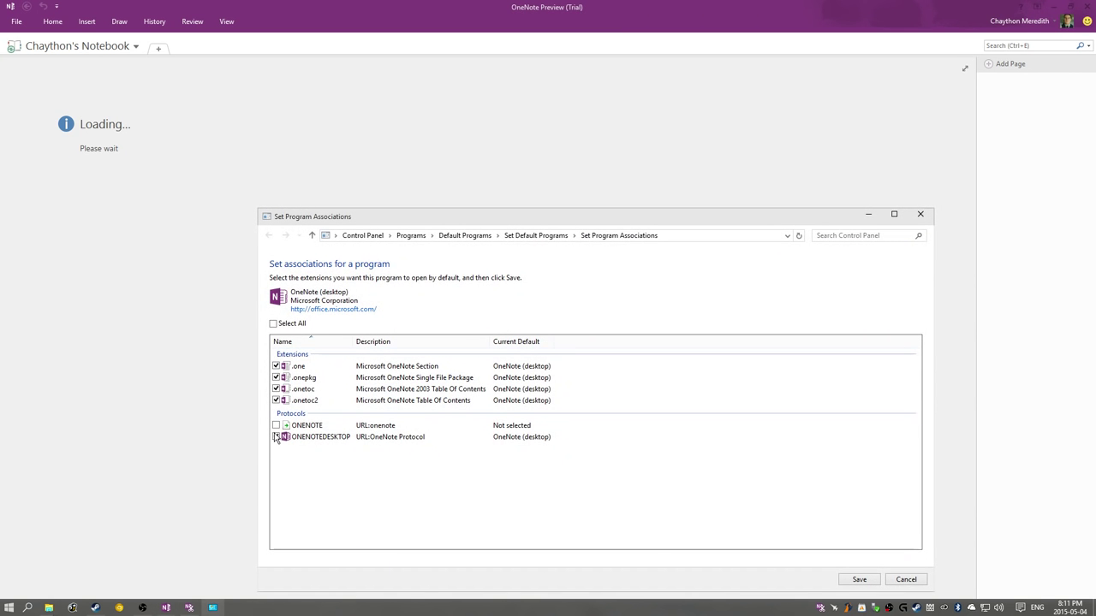
{"action": "left_click", "coordinate": [275, 425]}
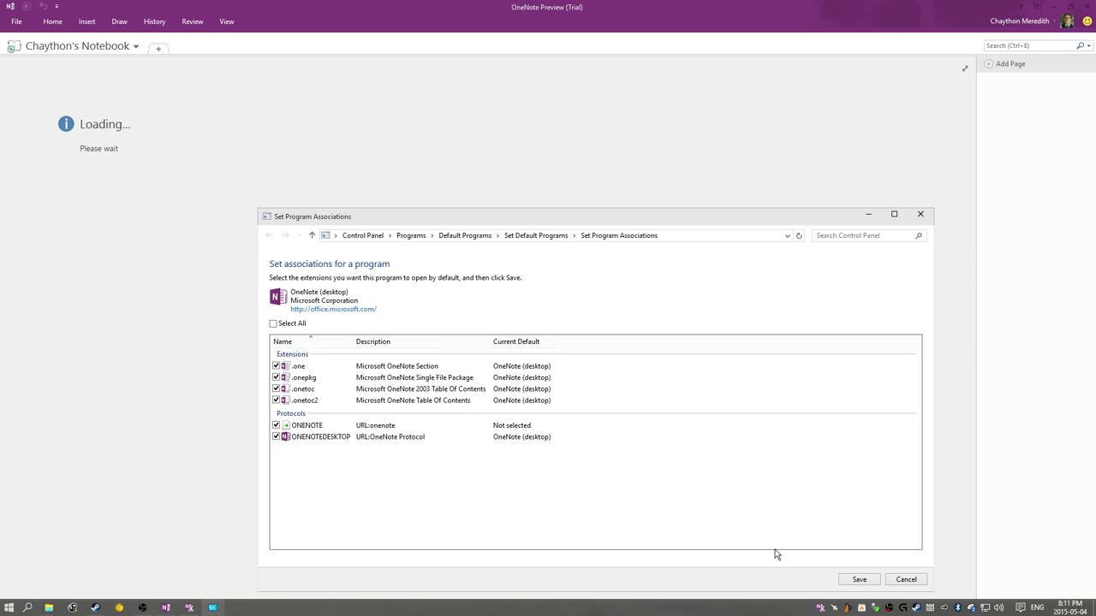
{"action": "left_click", "coordinate": [859, 580]}
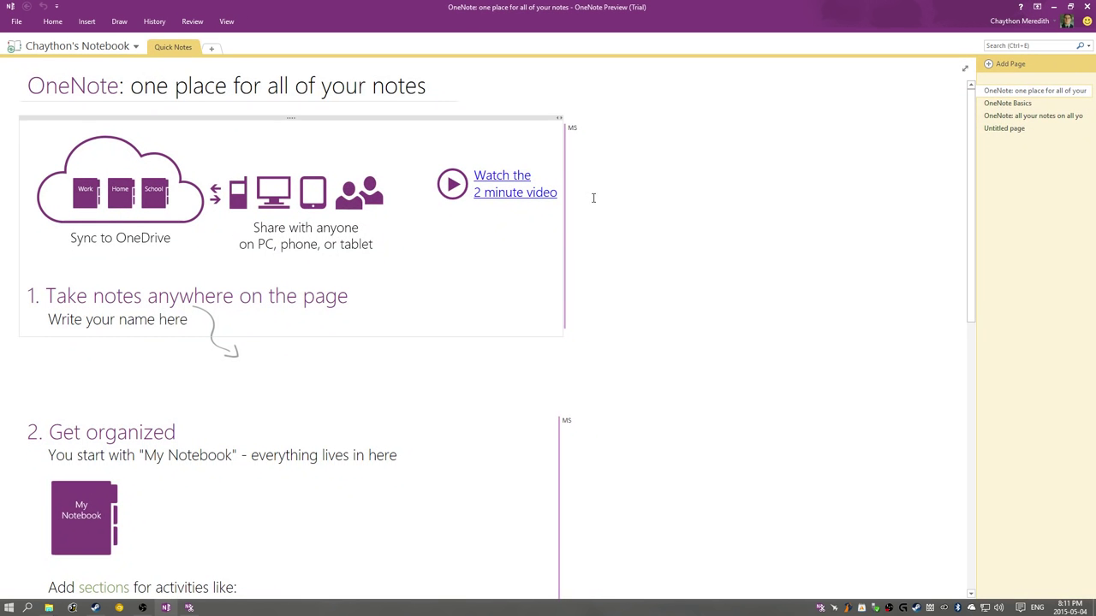
Scroll through the Quick Notes welcome page with its tips and video links
{"action": "scroll", "coordinate": [403, 143], "scroll_direction": "down", "scroll_amount": 3}
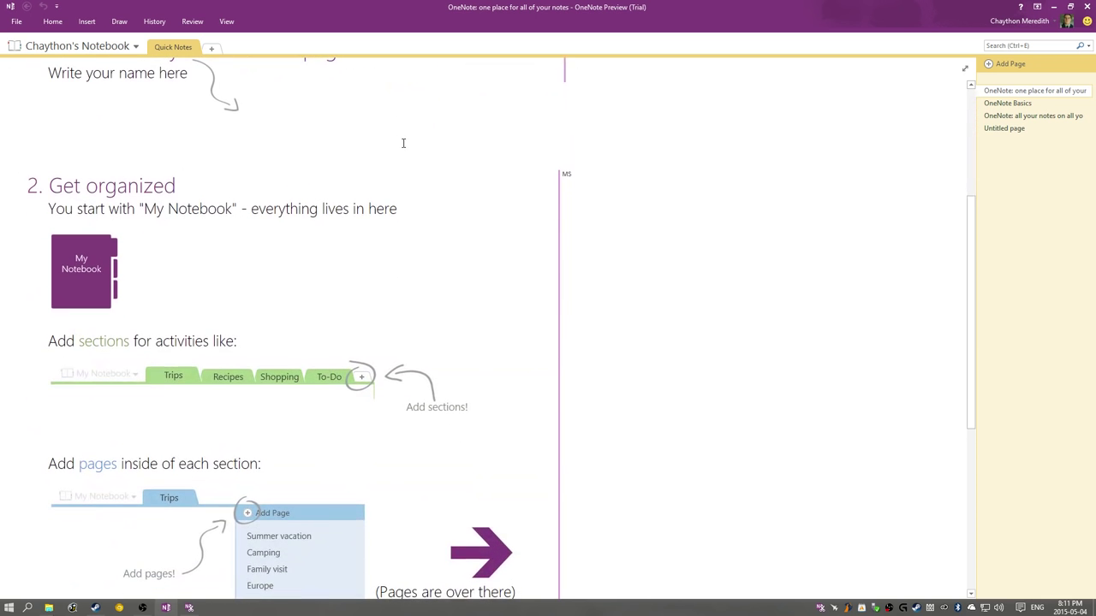
{"action": "scroll", "coordinate": [404, 143], "scroll_direction": "down", "scroll_amount": 5}
{"action": "scroll", "coordinate": [392, 137], "scroll_direction": "up", "scroll_amount": 4}
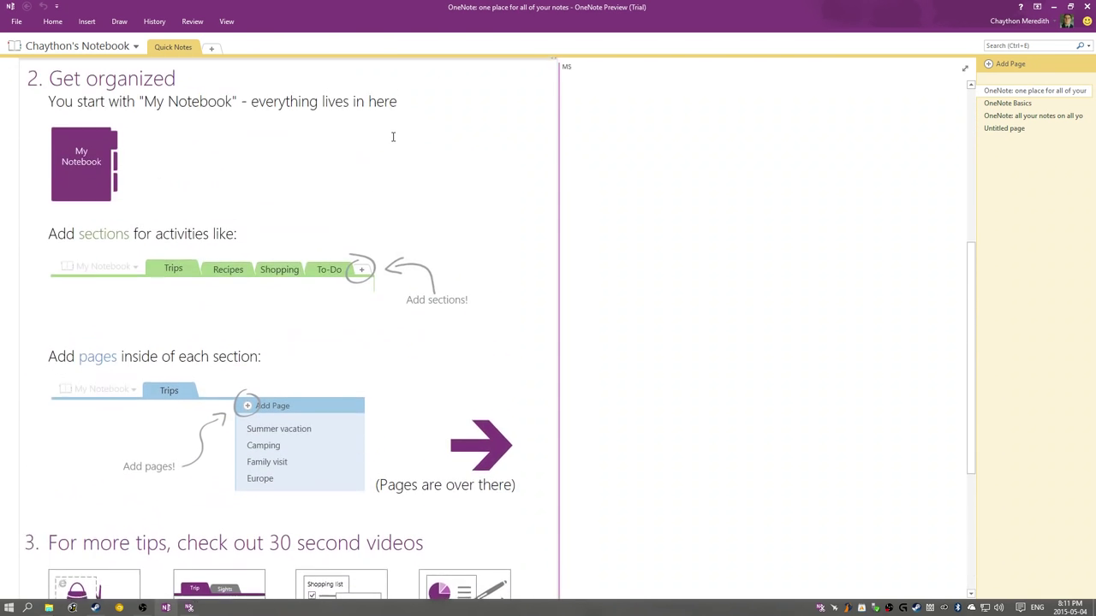
{"action": "scroll", "coordinate": [394, 136], "scroll_direction": "up", "scroll_amount": 3}
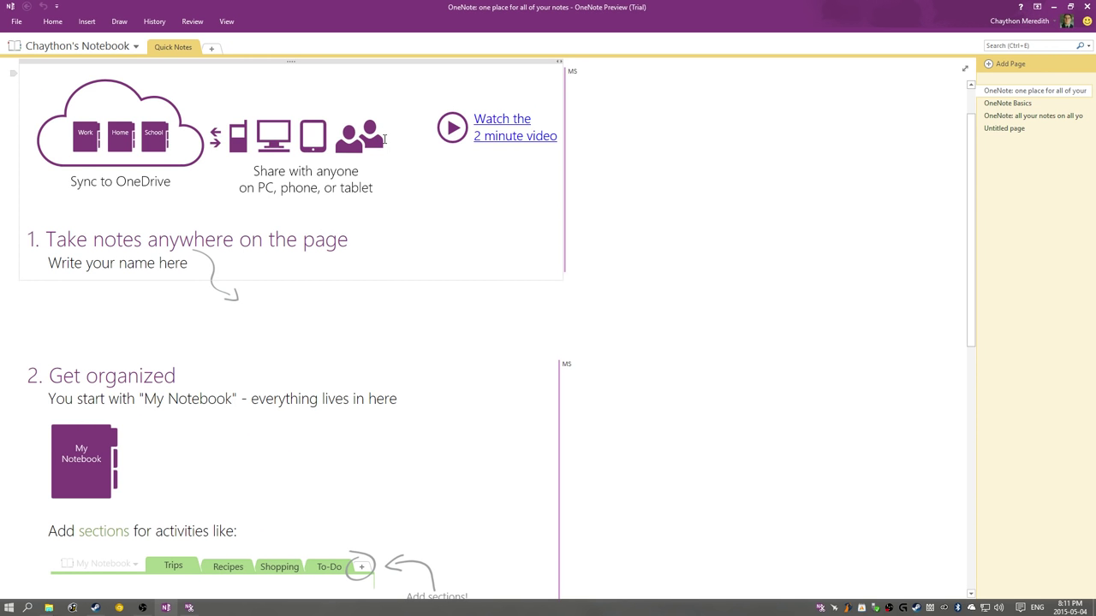
{"action": "scroll", "coordinate": [384, 139], "scroll_direction": "up", "scroll_amount": 1}
{"action": "scroll", "coordinate": [383, 142], "scroll_direction": "down", "scroll_amount": 10}
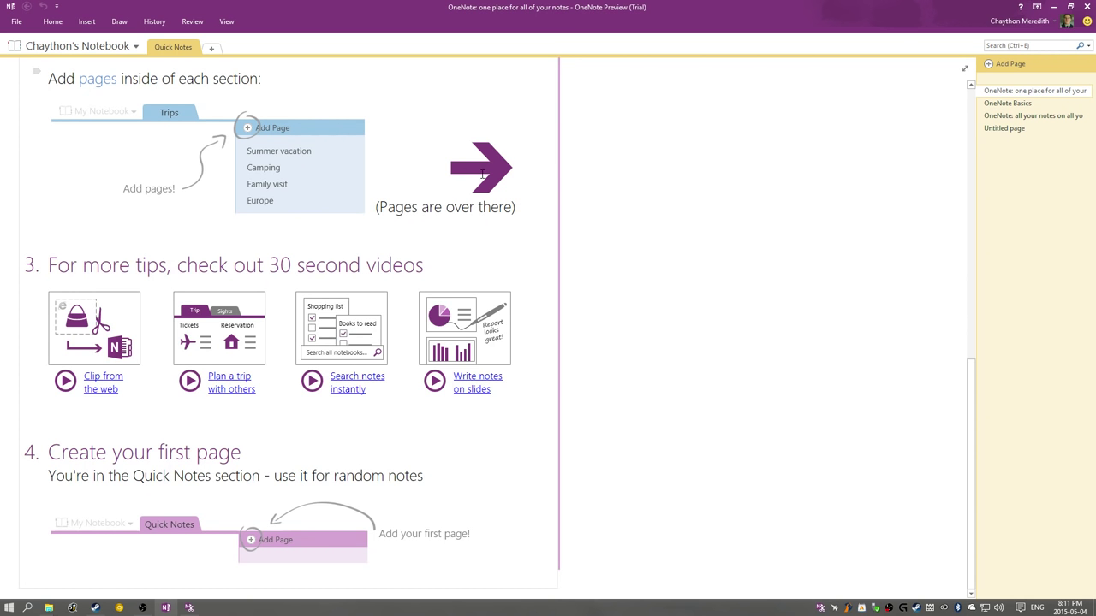
{"action": "scroll", "coordinate": [482, 174], "scroll_direction": "up", "scroll_amount": 3}
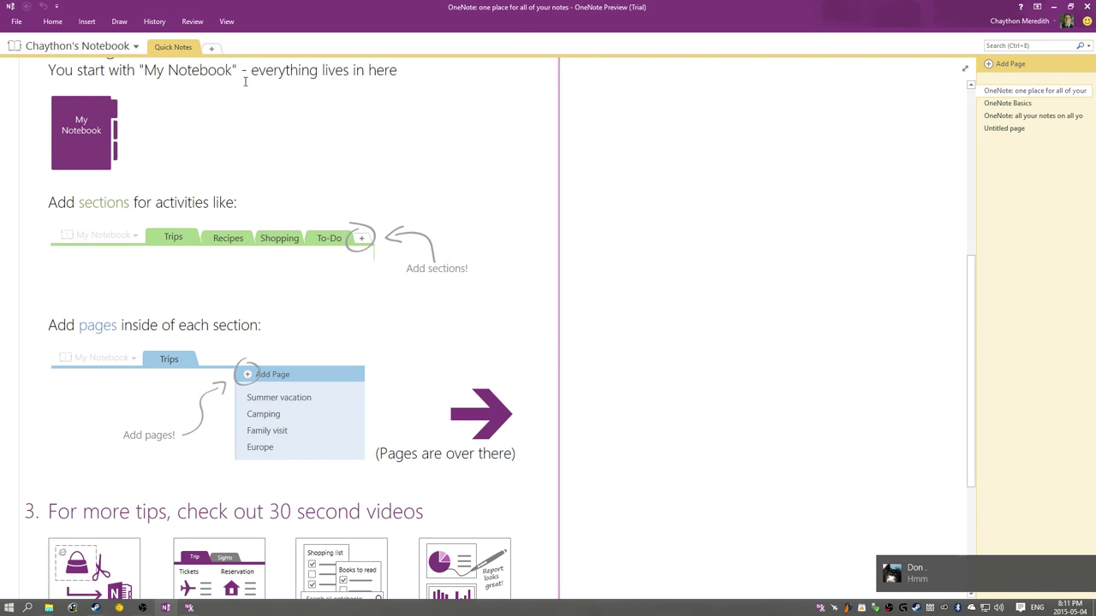
Browse OneNote's Home, Insert, Draw, History and Review ribbon tabs
{"action": "left_click", "coordinate": [53, 22]}
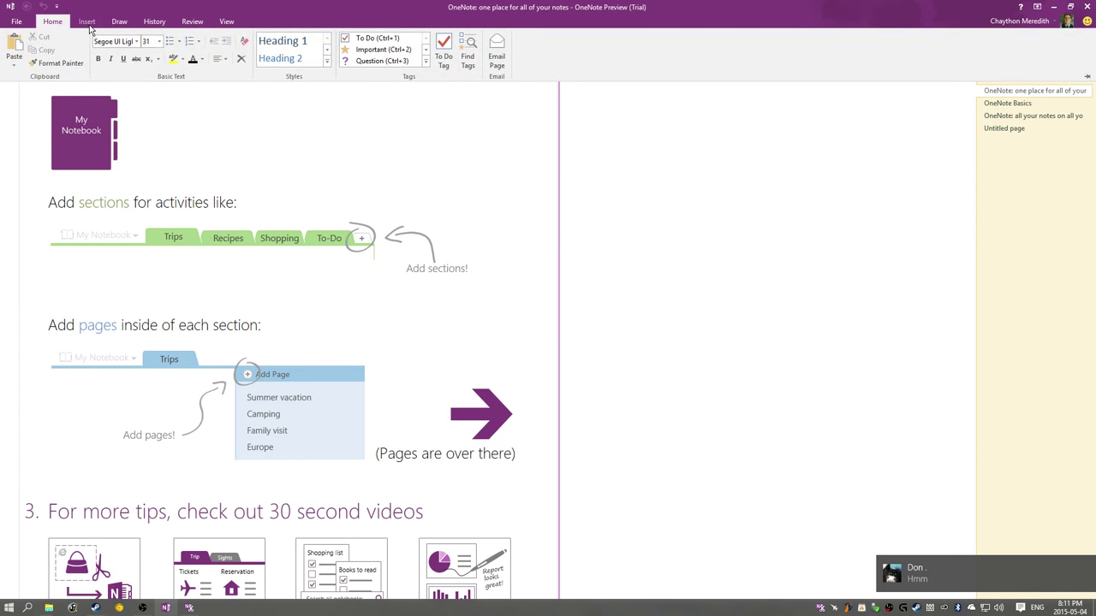
{"action": "left_click", "coordinate": [87, 22]}
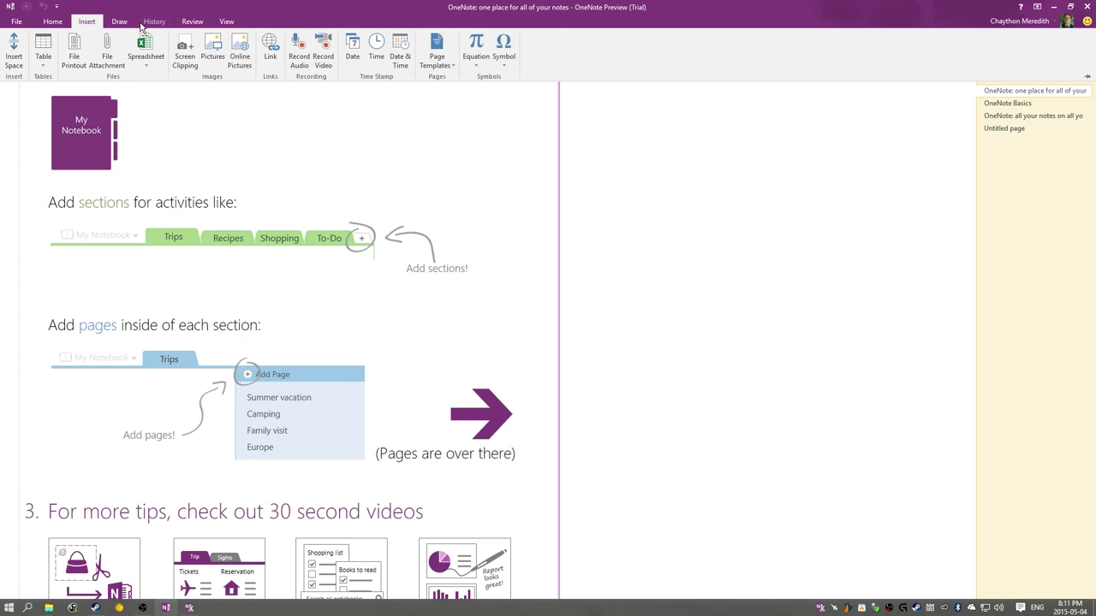
{"action": "left_click", "coordinate": [117, 23]}
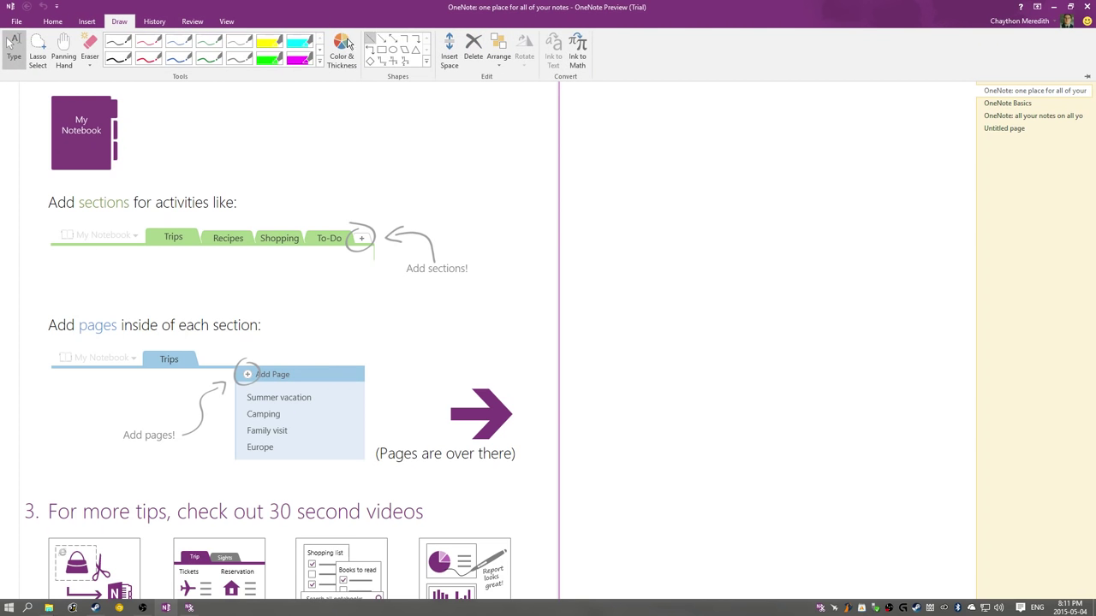
{"action": "left_click", "coordinate": [152, 24]}
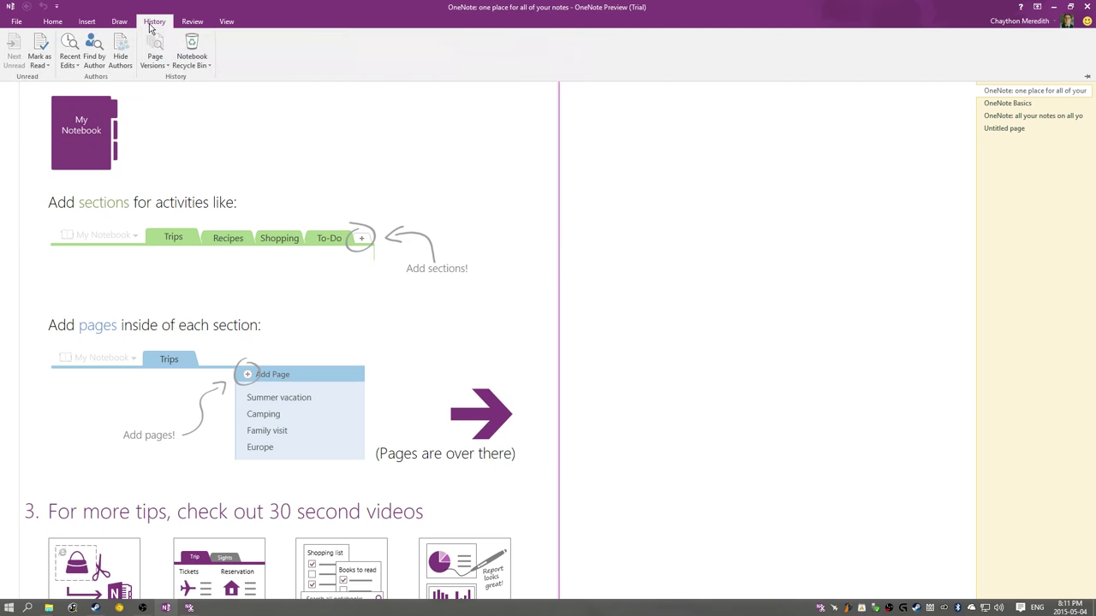
{"action": "left_click", "coordinate": [197, 25]}
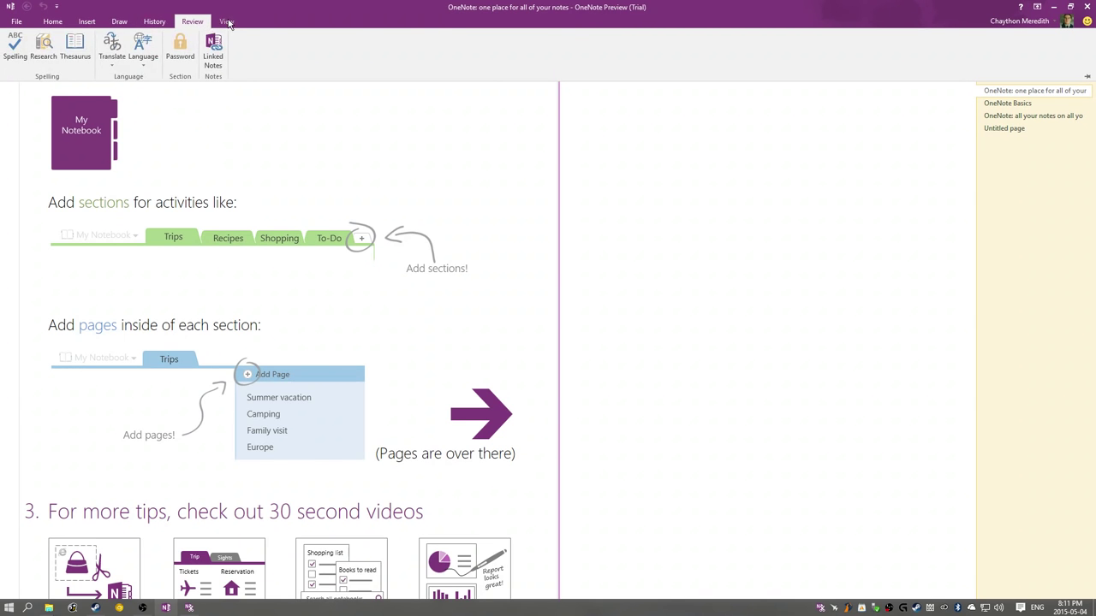
Check the View tab, then close OneNote and launch Publisher 2016 Preview
{"action": "left_click", "coordinate": [226, 22]}
{"action": "left_click", "coordinate": [1086, 7]}
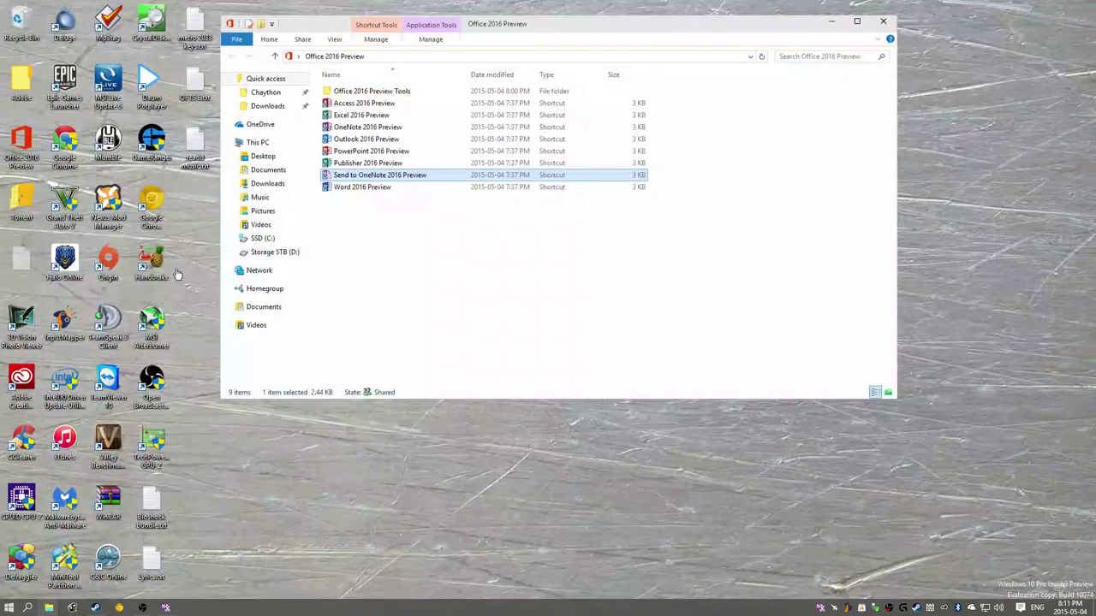
{"action": "double_click", "coordinate": [351, 163]}
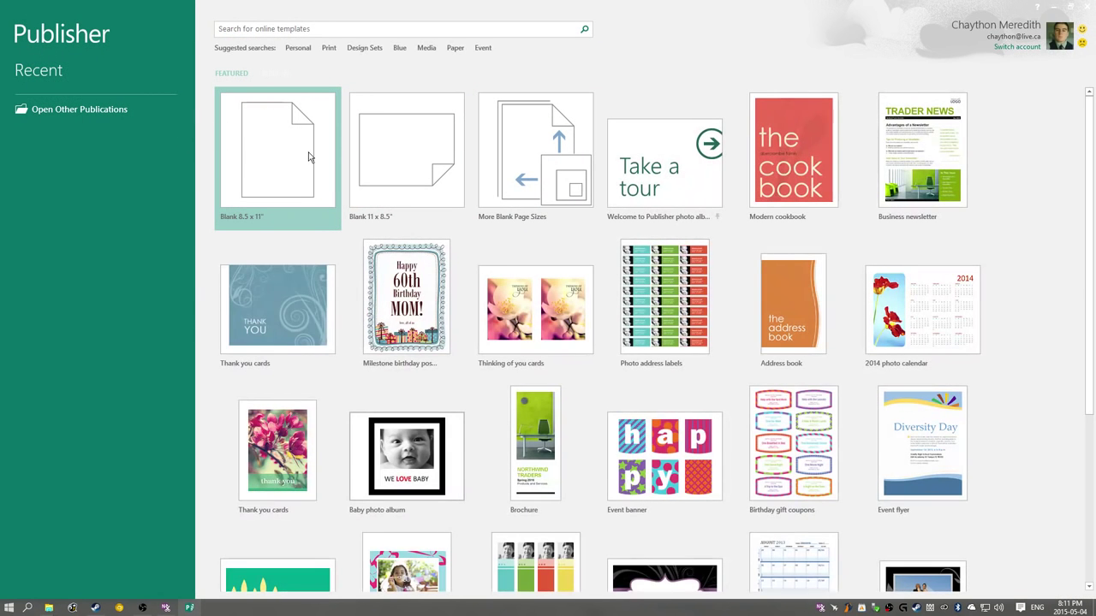
Preview the blue Thank you cards template and create Publication2 from it
{"action": "left_click", "coordinate": [279, 338]}
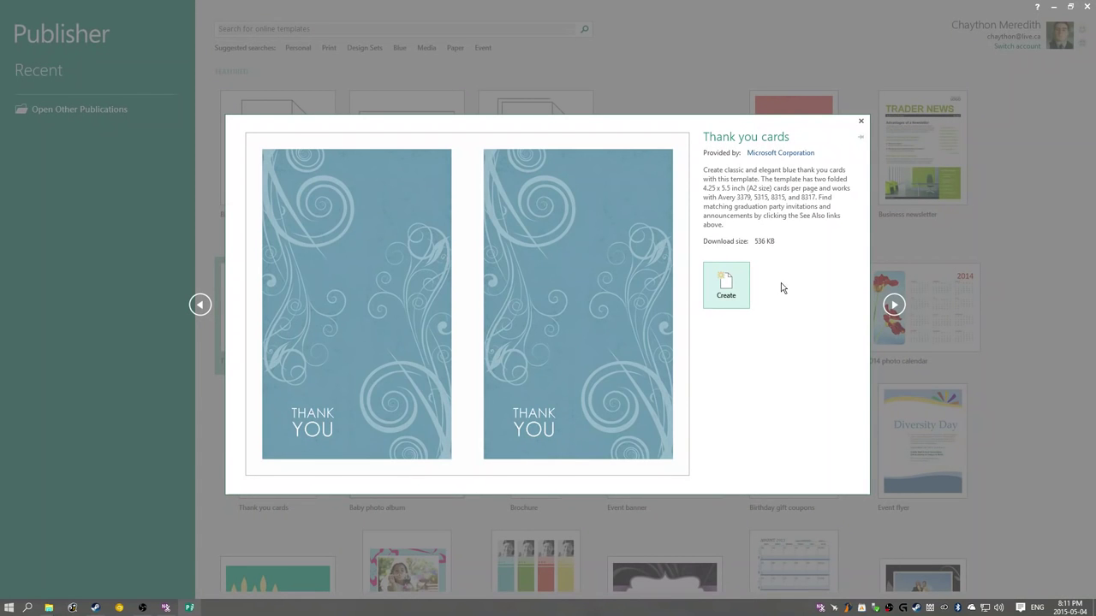
{"action": "left_click", "coordinate": [724, 284]}
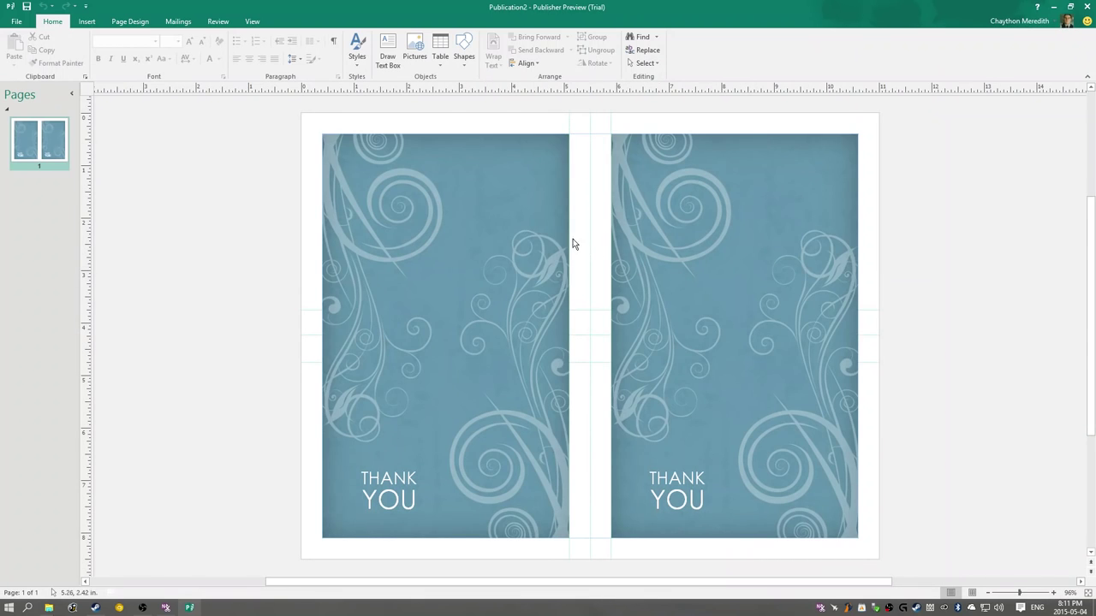
Browse the Insert, Page Design, Home, Review, View and Mailings tabs, then show File Info
{"action": "left_click", "coordinate": [92, 24]}
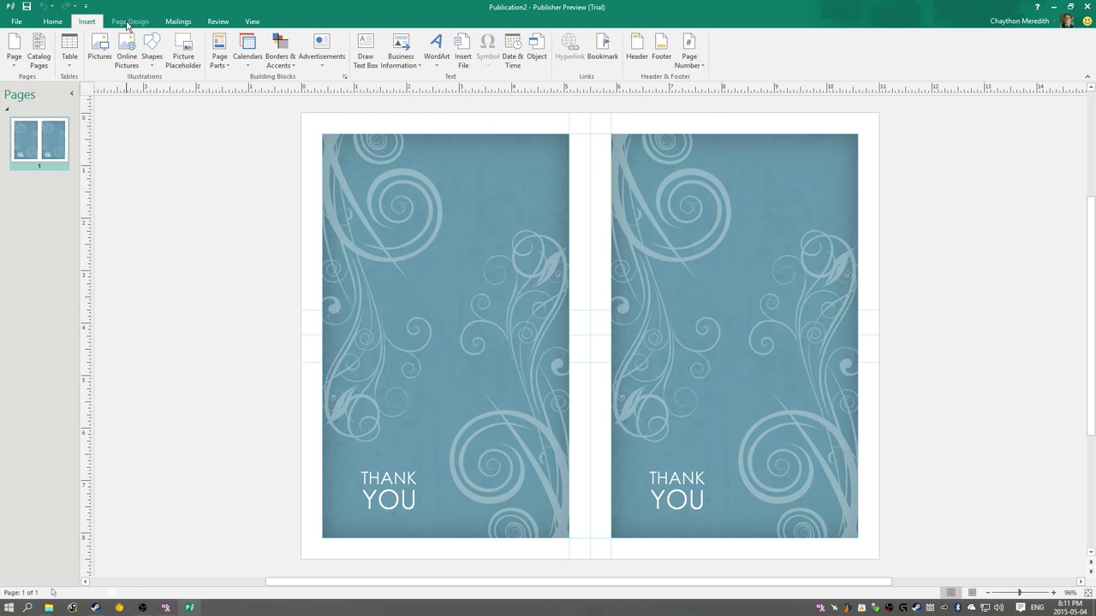
{"action": "left_click", "coordinate": [128, 24]}
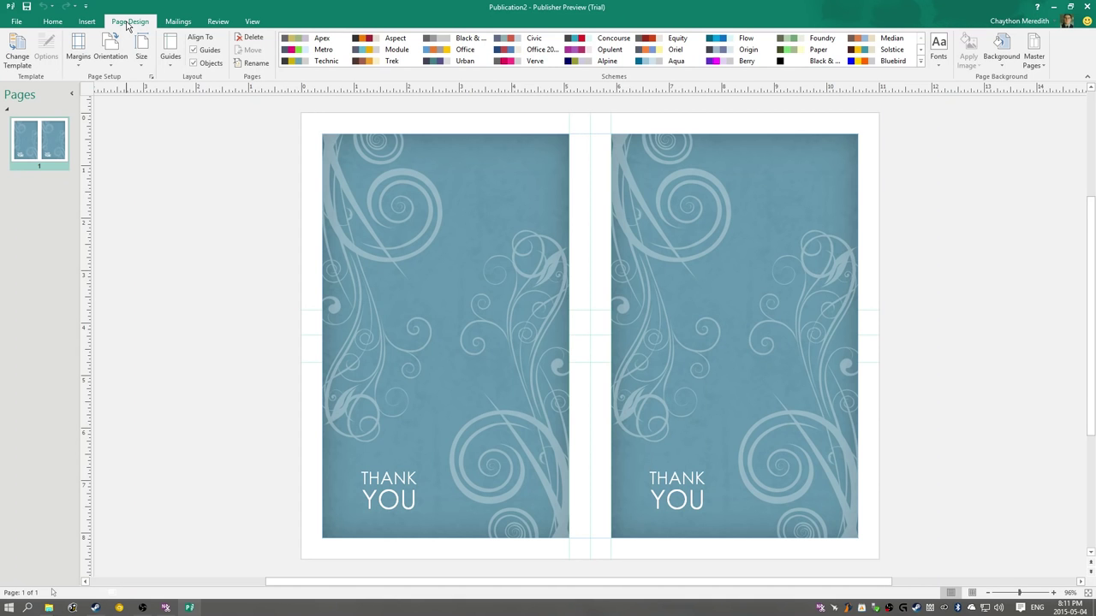
{"action": "left_click", "coordinate": [53, 22]}
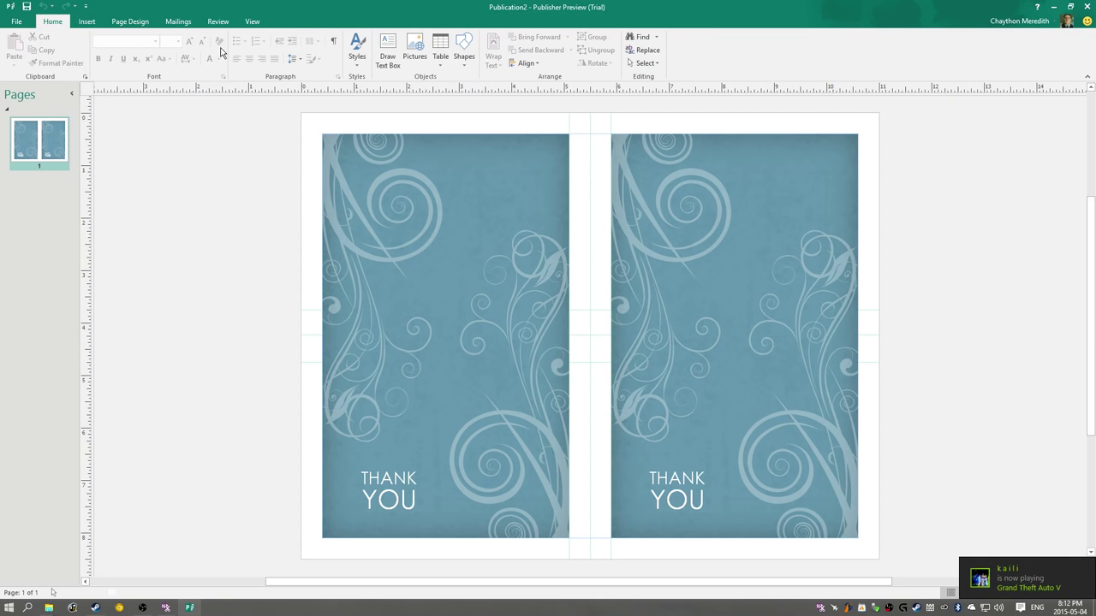
{"action": "left_click", "coordinate": [220, 22]}
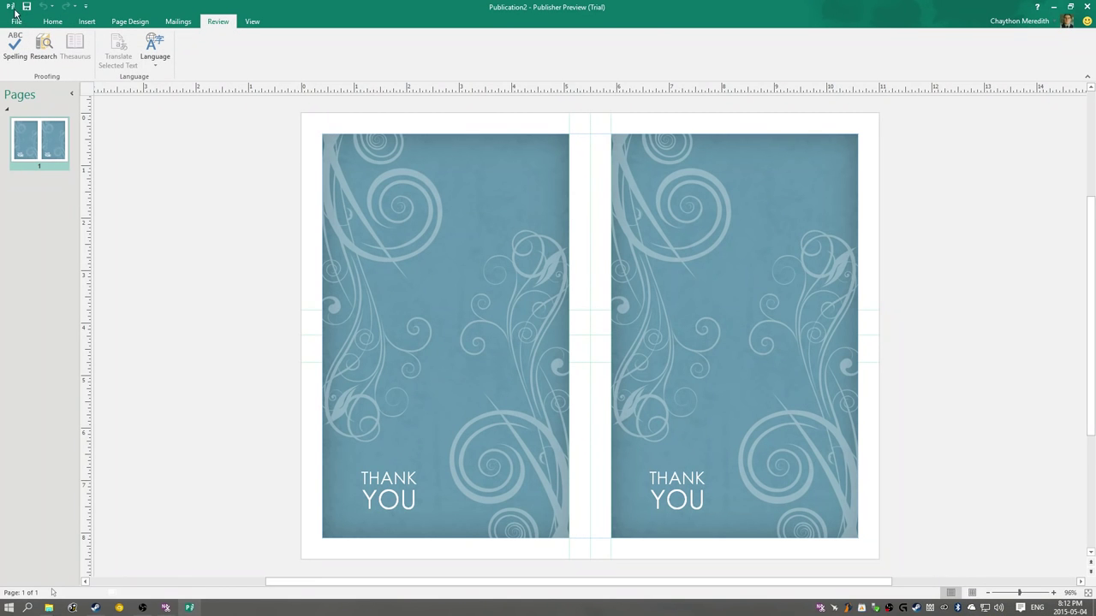
{"action": "left_click", "coordinate": [253, 24]}
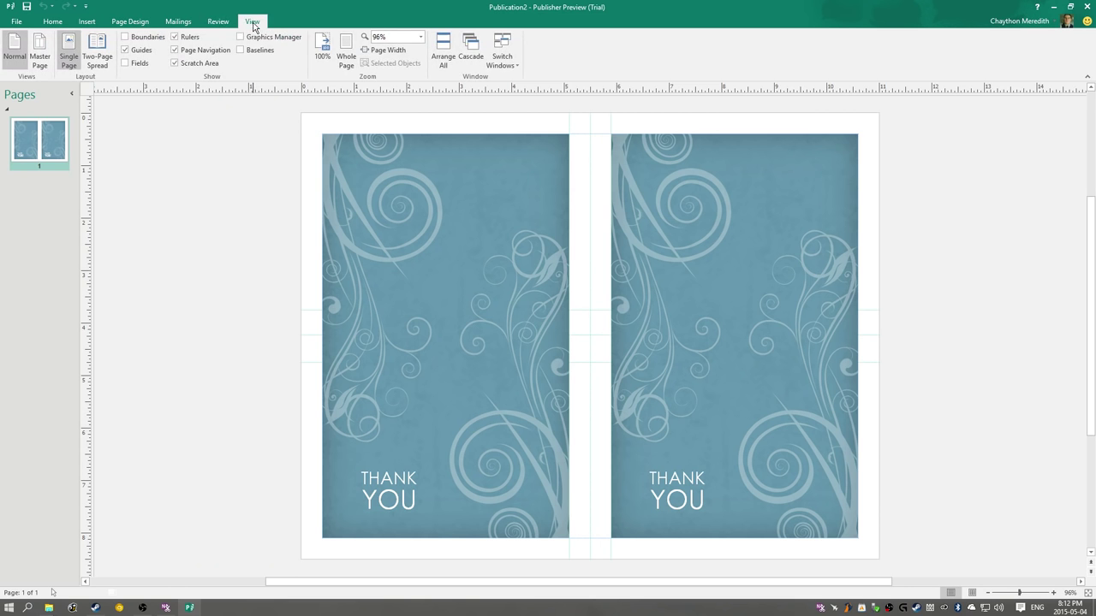
{"action": "left_click", "coordinate": [167, 24]}
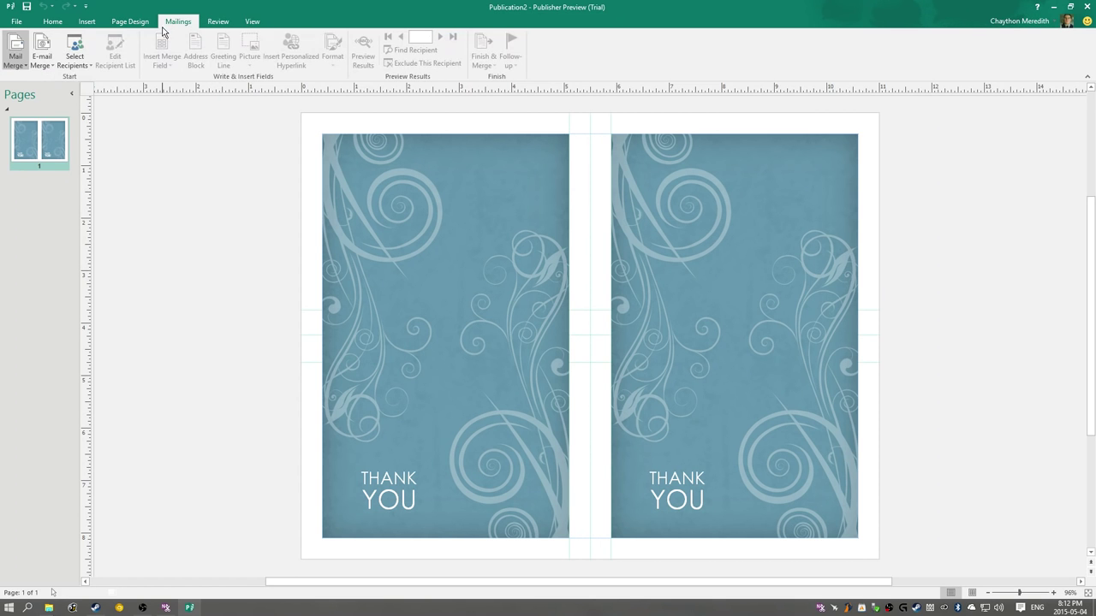
{"action": "left_click", "coordinate": [137, 24]}
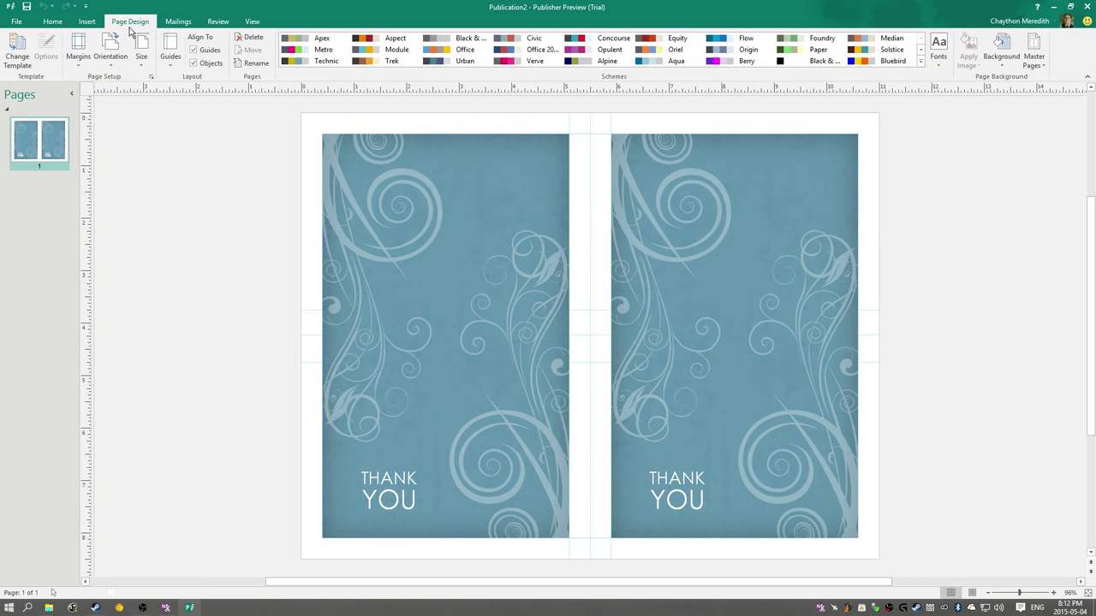
{"action": "left_click", "coordinate": [15, 20]}
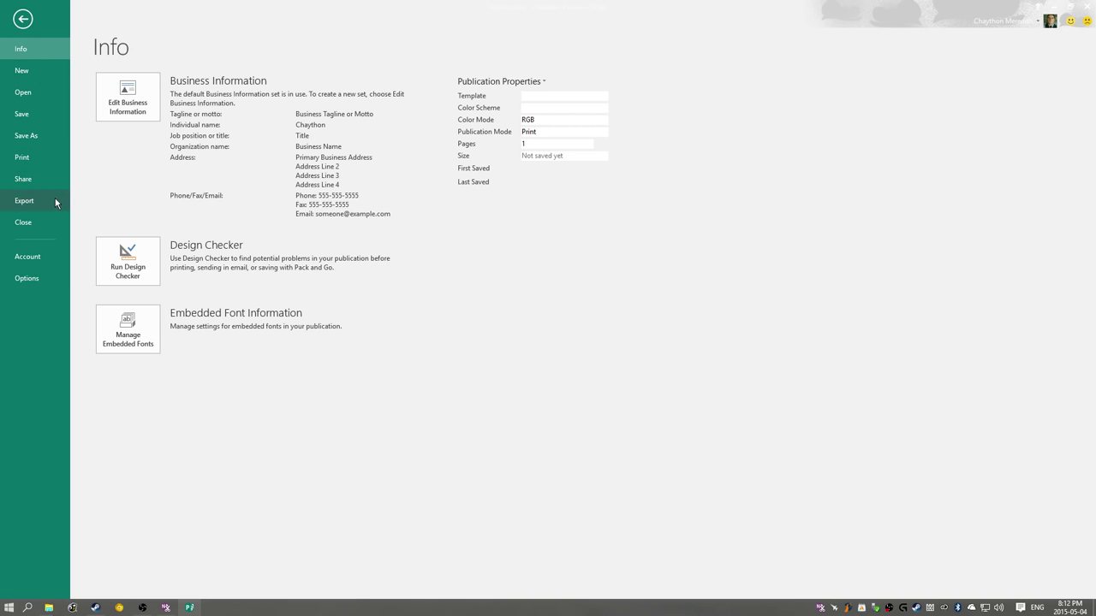
In Publisher Options, view Proofing's custom dictionaries without changes, then move to Save settings
{"action": "left_click", "coordinate": [28, 278]}
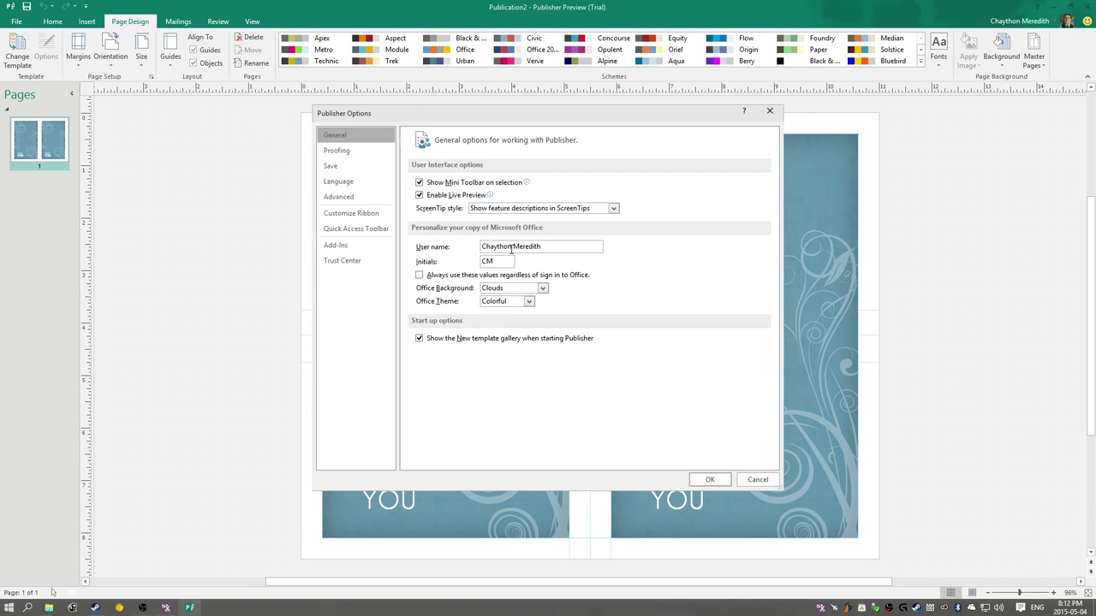
{"action": "left_click", "coordinate": [339, 152]}
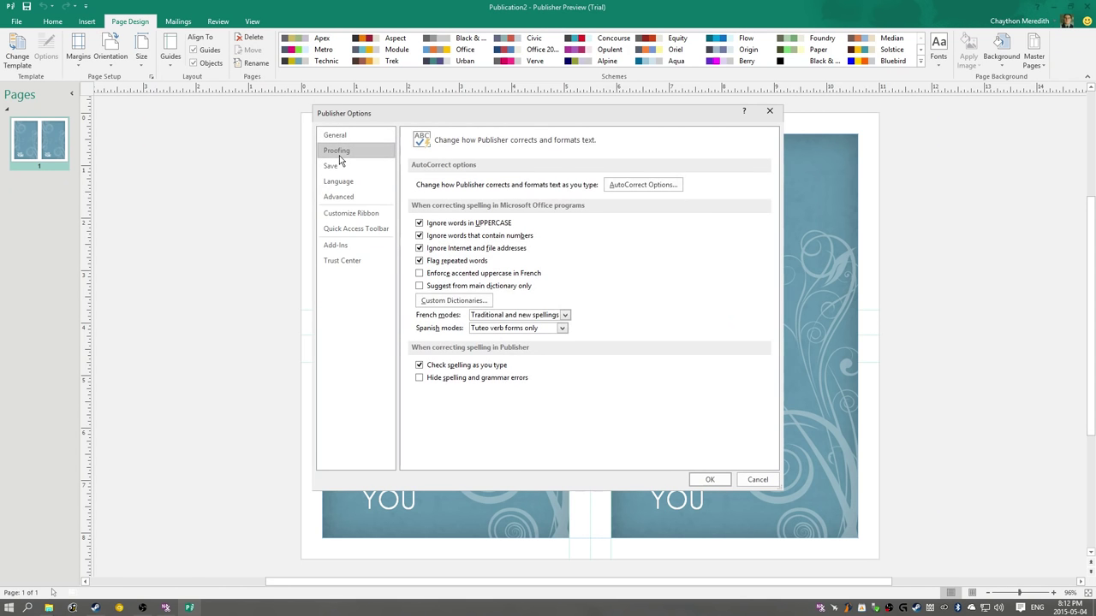
{"action": "left_click", "coordinate": [439, 300]}
{"action": "scroll", "coordinate": [493, 296], "scroll_direction": "down", "scroll_amount": 2}
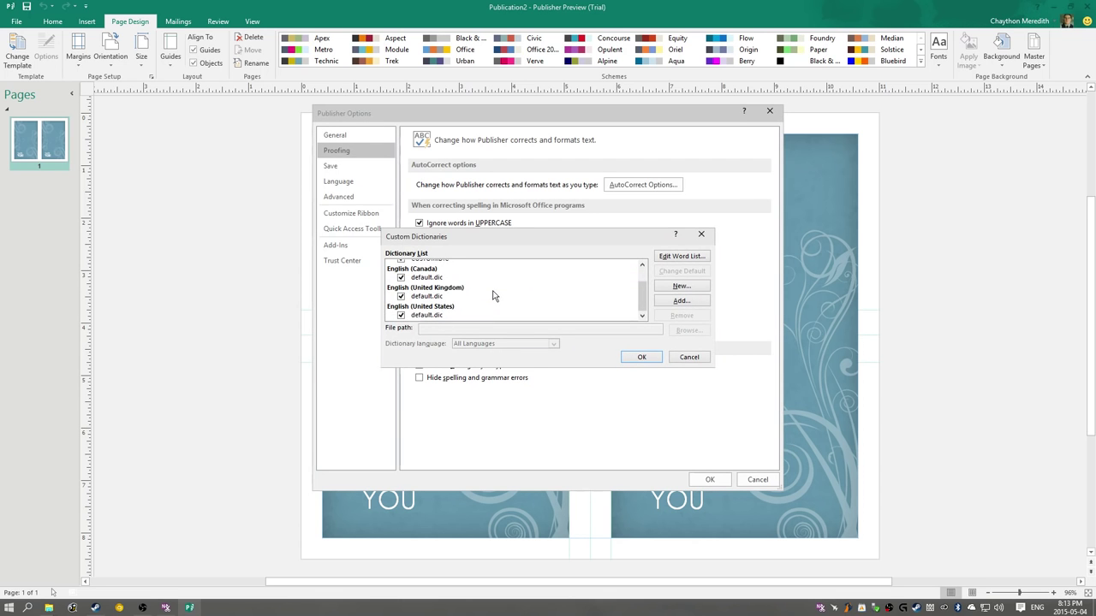
{"action": "scroll", "coordinate": [493, 295], "scroll_direction": "up", "scroll_amount": 2}
{"action": "left_click", "coordinate": [699, 363]}
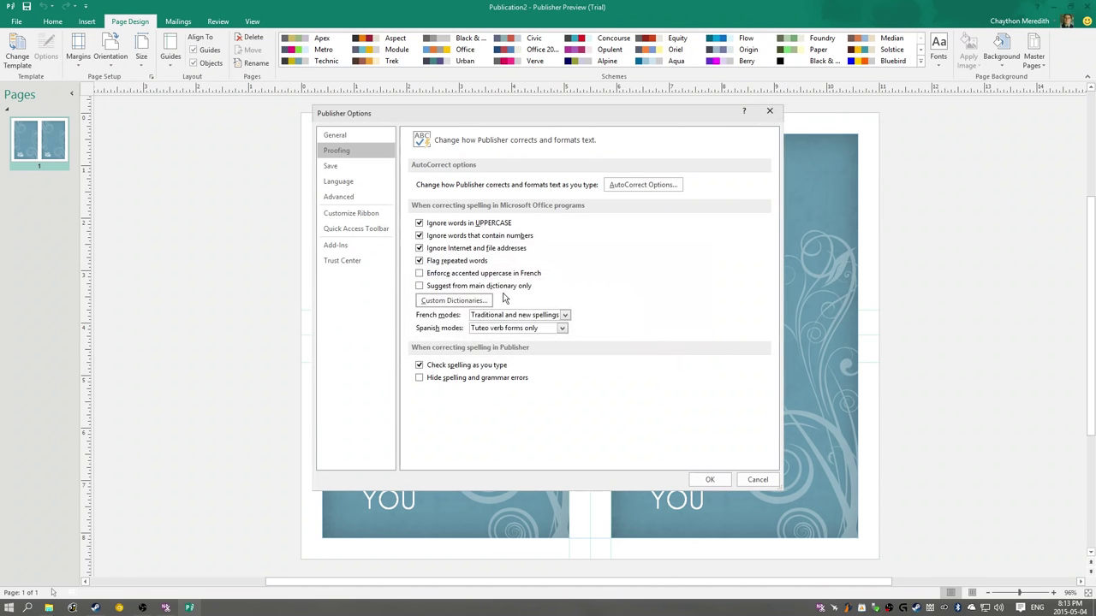
{"action": "left_click", "coordinate": [334, 167]}
Review the Language page and installed input languages, then show Advanced options (hyphenation 0.25", inches)
{"action": "left_click", "coordinate": [339, 183]}
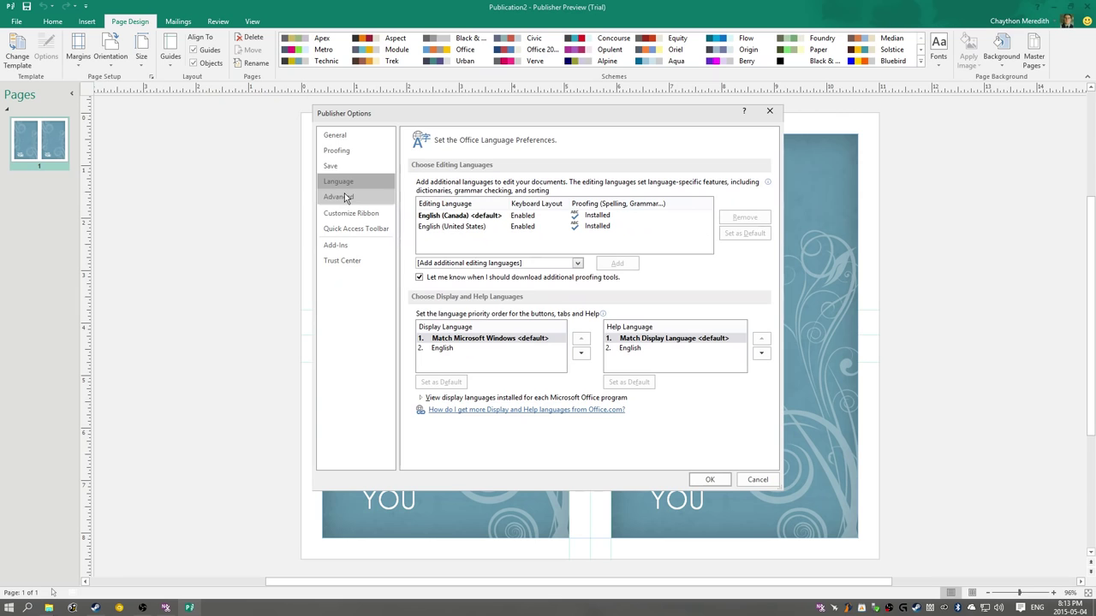
{"action": "left_click", "coordinate": [346, 196]}
{"action": "left_click", "coordinate": [348, 181]}
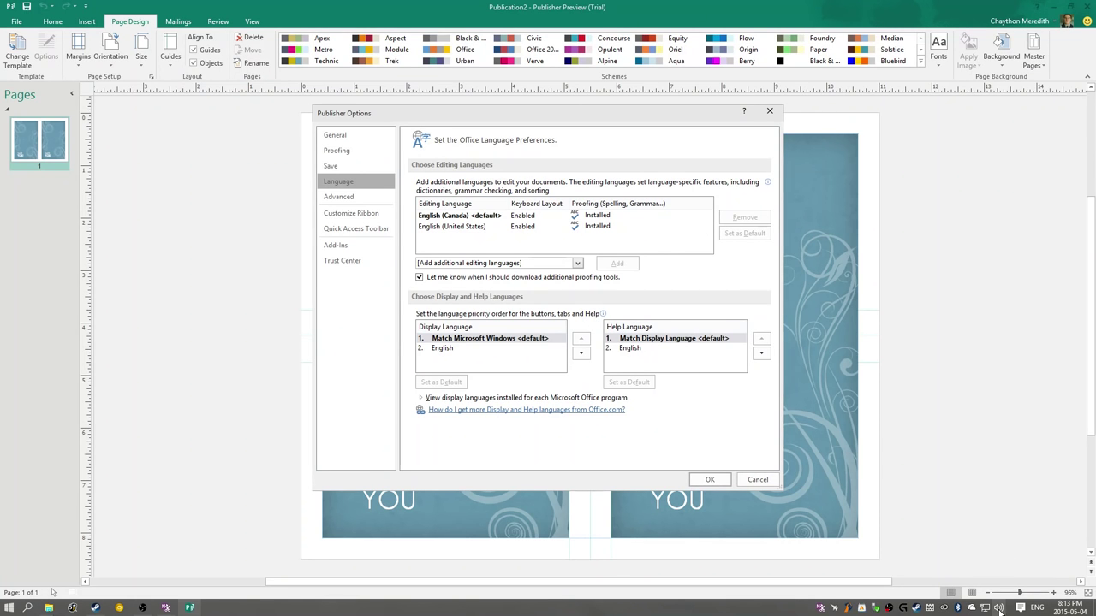
{"action": "left_click", "coordinate": [1040, 609]}
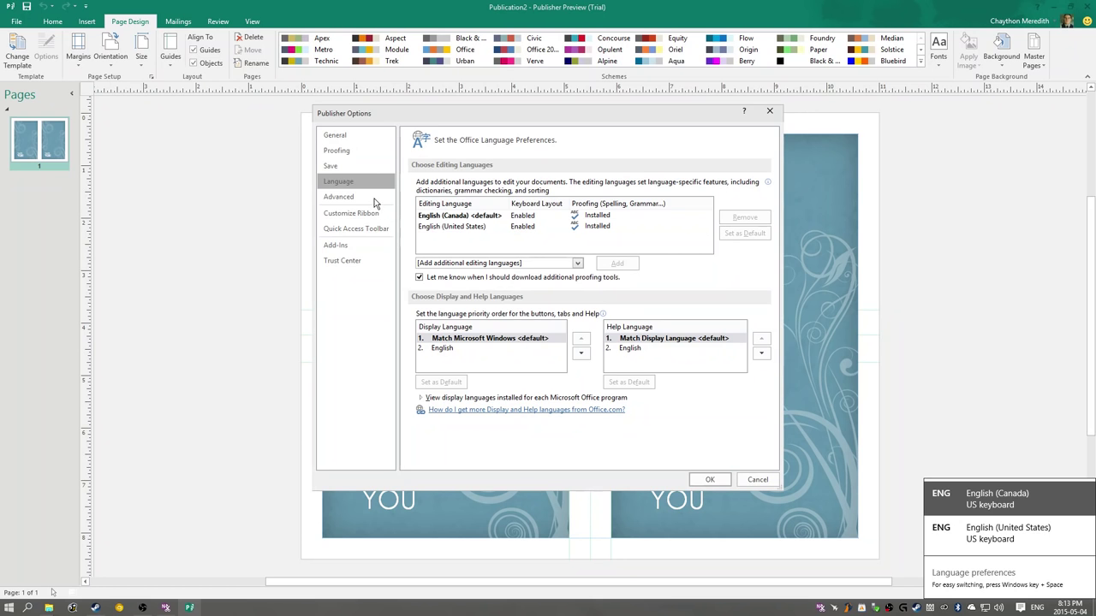
{"action": "left_click", "coordinate": [374, 199]}
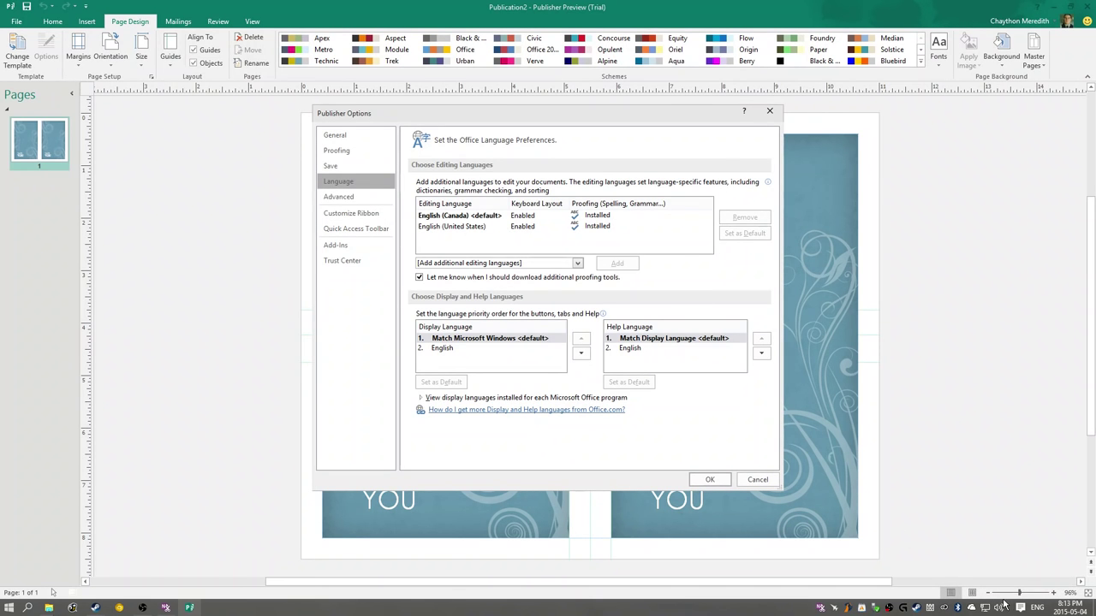
{"action": "left_click", "coordinate": [1038, 610]}
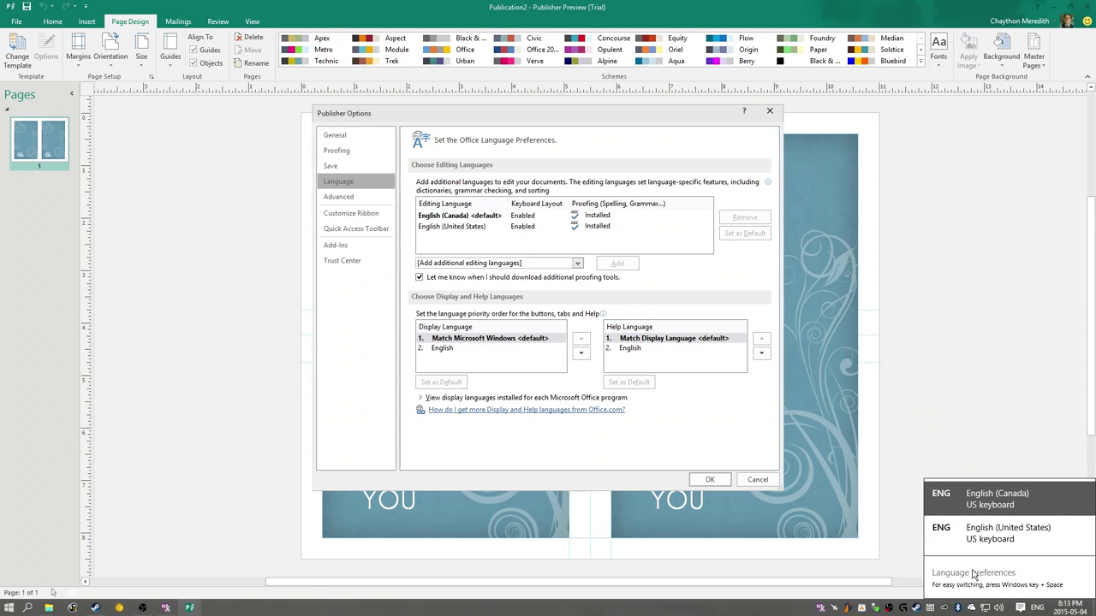
{"action": "left_click", "coordinate": [502, 249]}
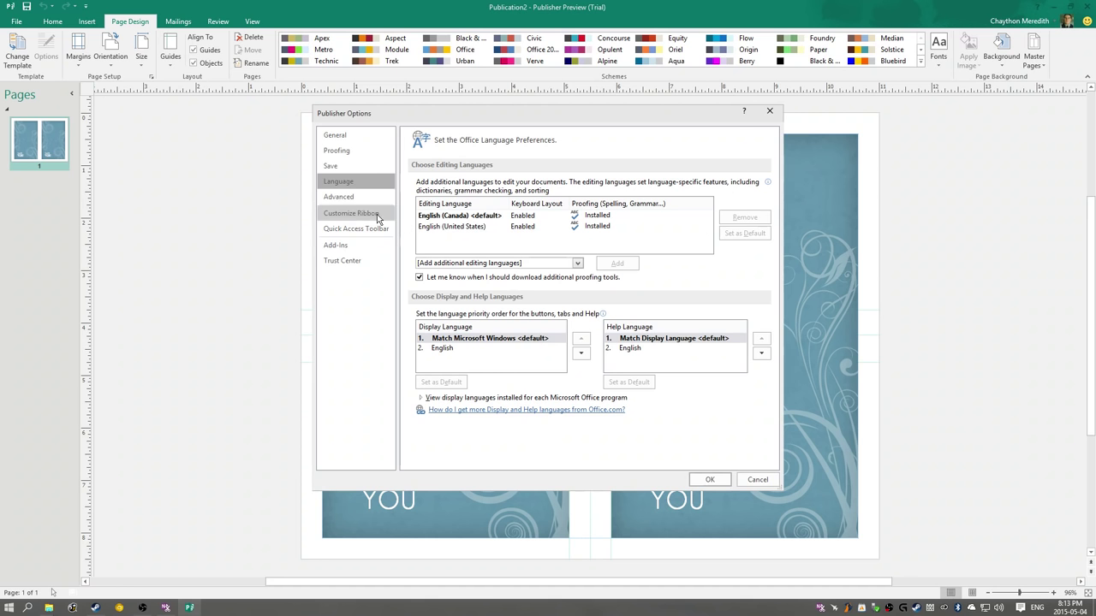
{"action": "left_click", "coordinate": [353, 198]}
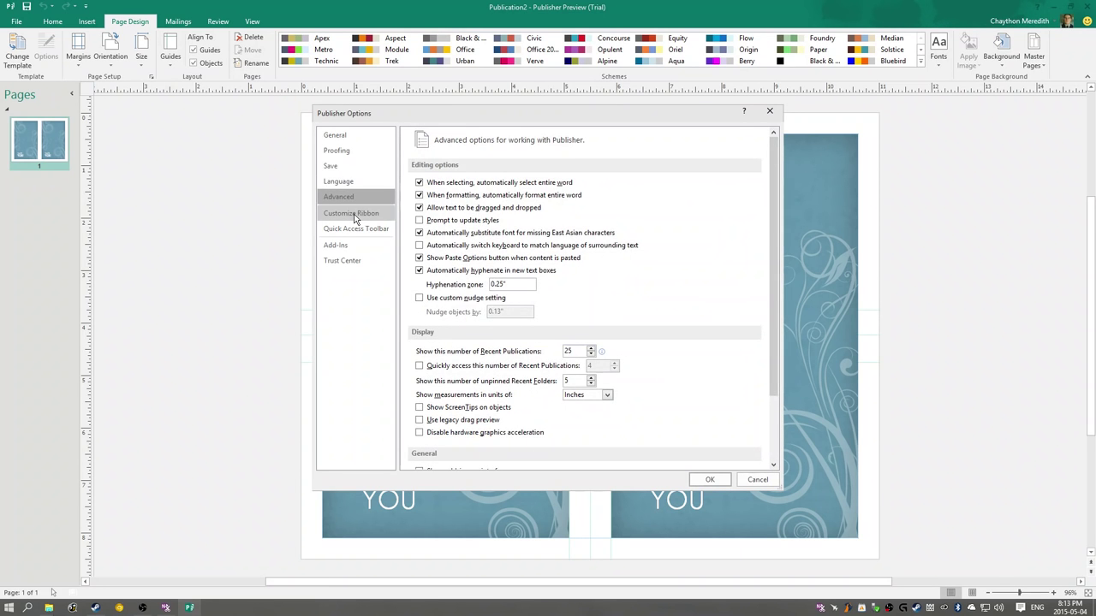
Browse Customize Ribbon and Advanced, select Open in Popular Commands, then view the empty Add-ins page
{"action": "left_click", "coordinate": [353, 213]}
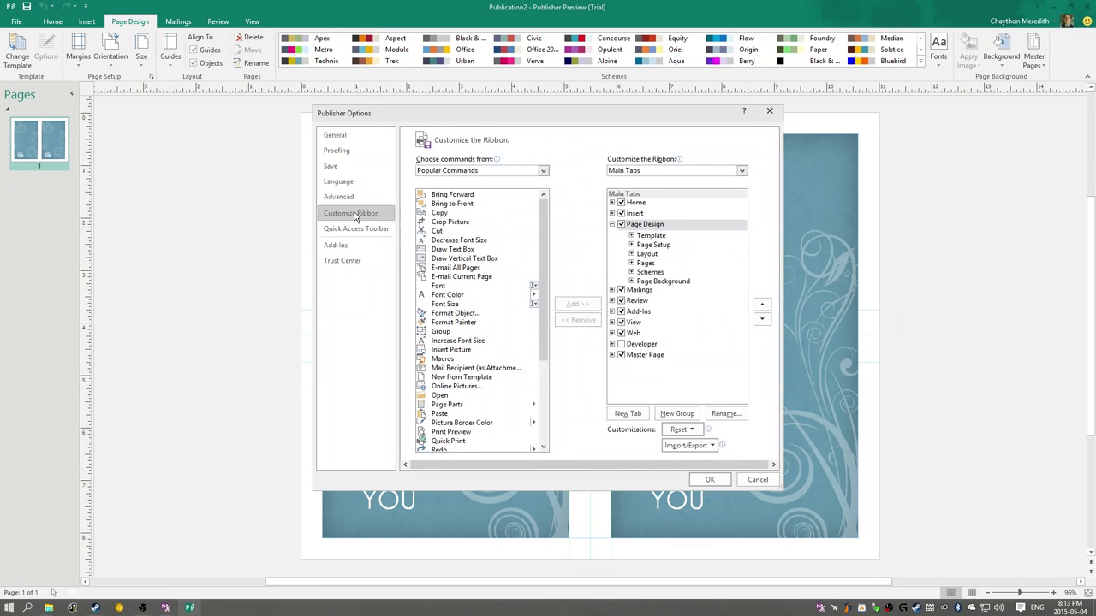
{"action": "left_click", "coordinate": [357, 197]}
{"action": "scroll", "coordinate": [475, 221], "scroll_direction": "down", "scroll_amount": 3}
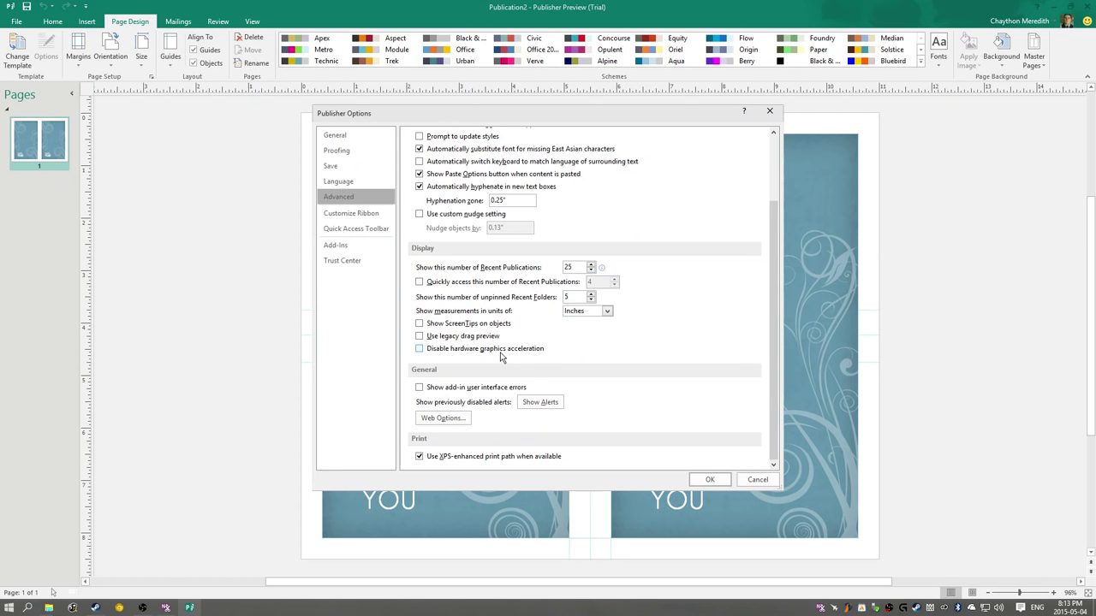
{"action": "scroll", "coordinate": [502, 357], "scroll_direction": "up", "scroll_amount": 2}
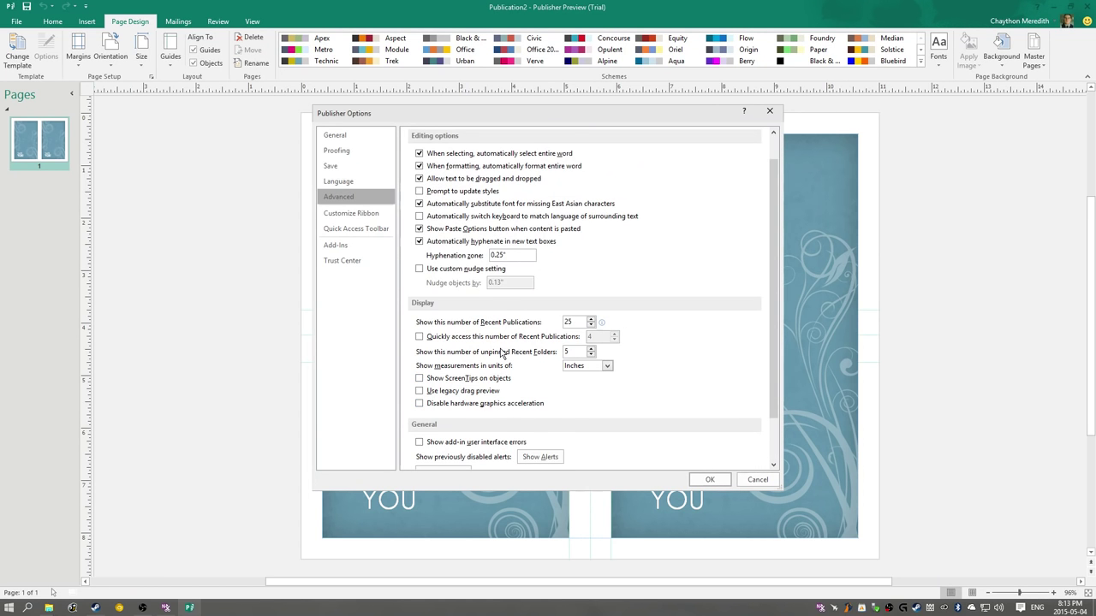
{"action": "left_click", "coordinate": [350, 214]}
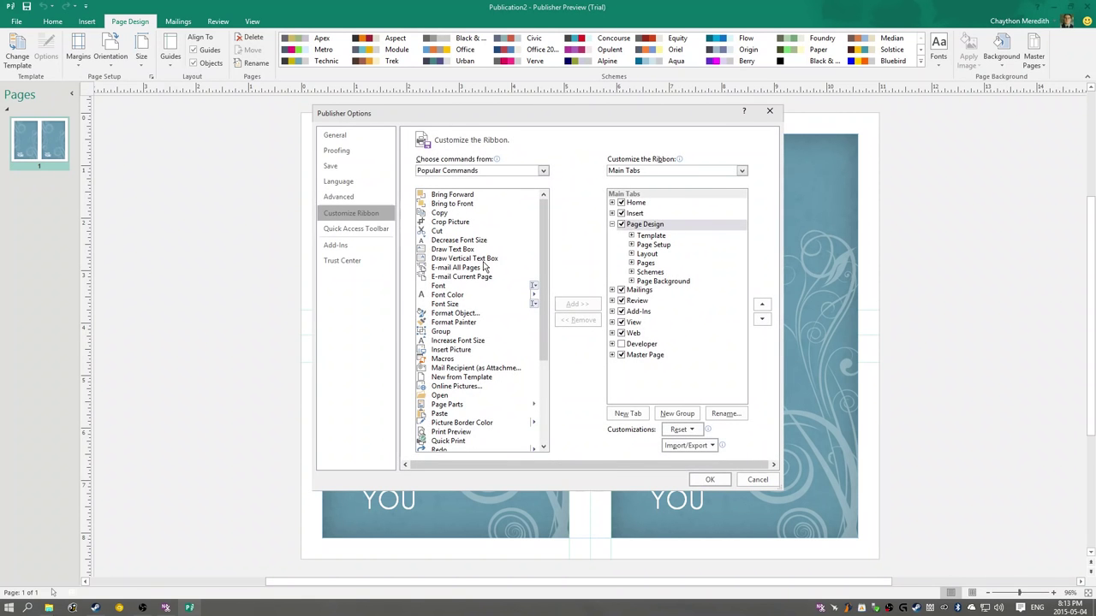
{"action": "scroll", "coordinate": [485, 272], "scroll_direction": "down", "scroll_amount": 4}
{"action": "left_click", "coordinate": [464, 286]}
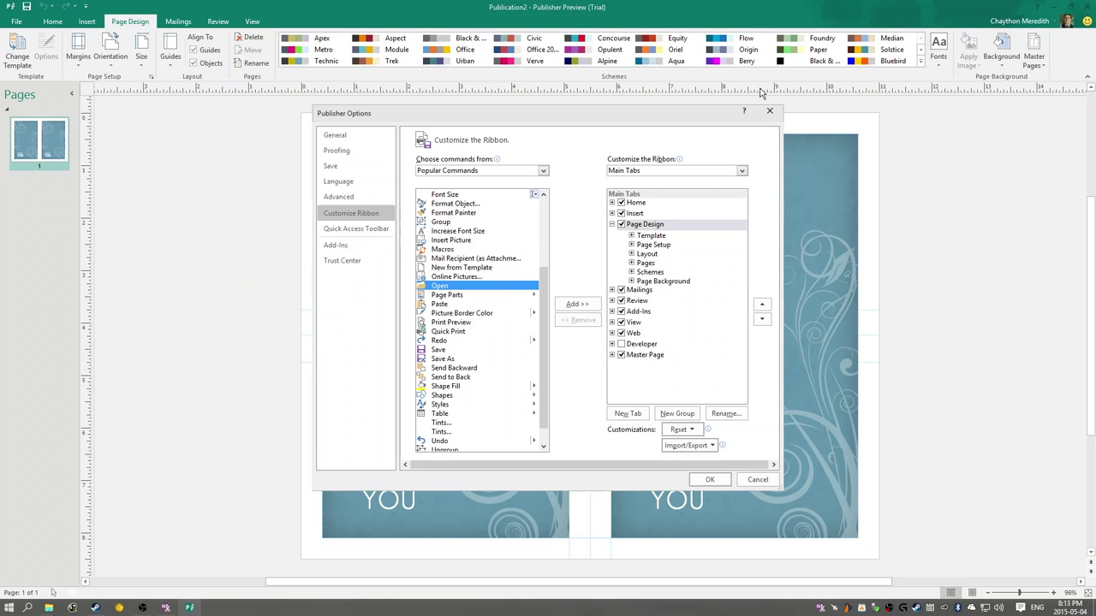
{"action": "left_click", "coordinate": [342, 245]}
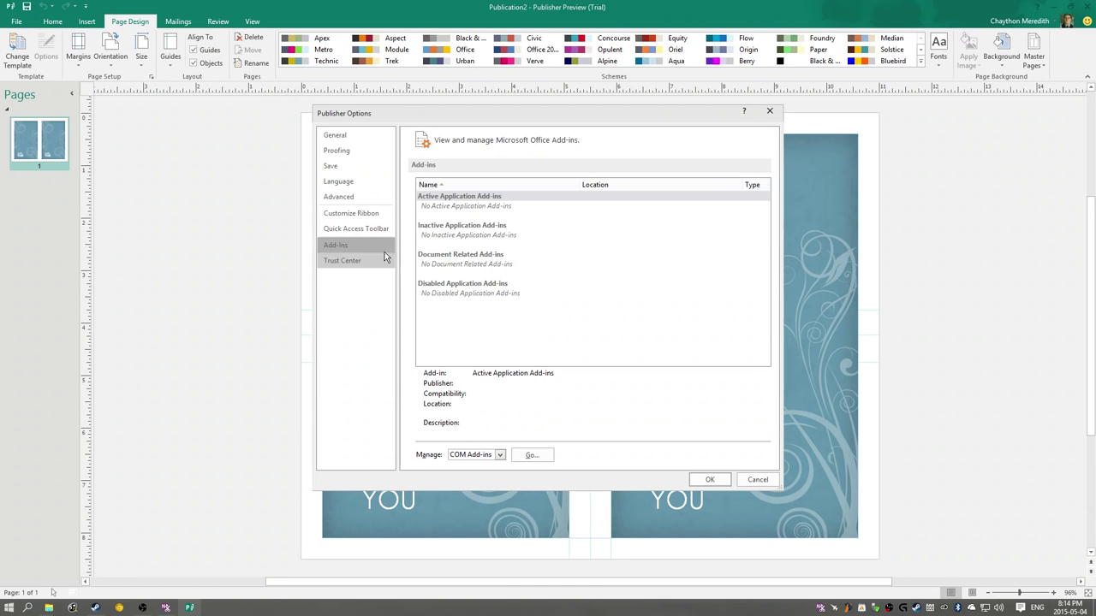
View Trust Center settings, accept Options with OK, then close the publication choosing Don't Save
{"action": "left_click", "coordinate": [351, 260]}
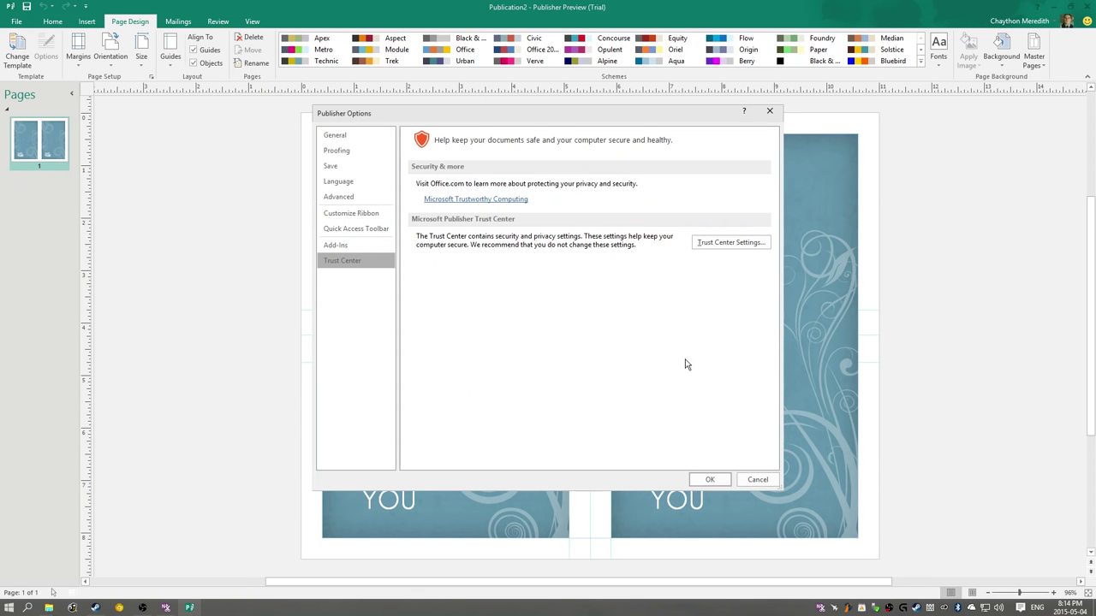
{"action": "left_click", "coordinate": [709, 479]}
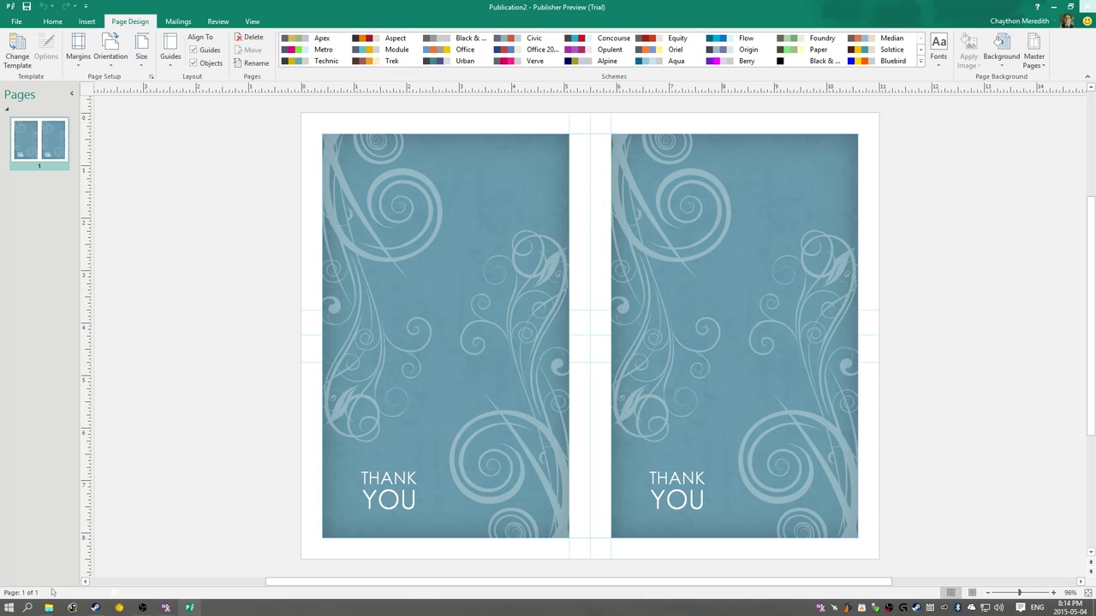
{"action": "left_click", "coordinate": [1085, 6]}
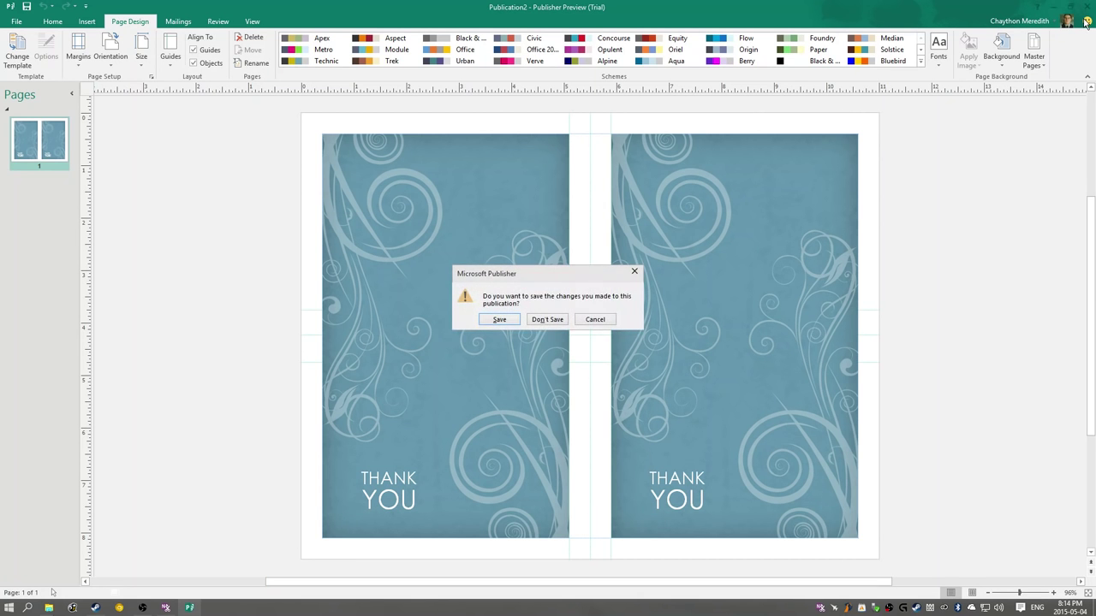
{"action": "left_click", "coordinate": [547, 319]}
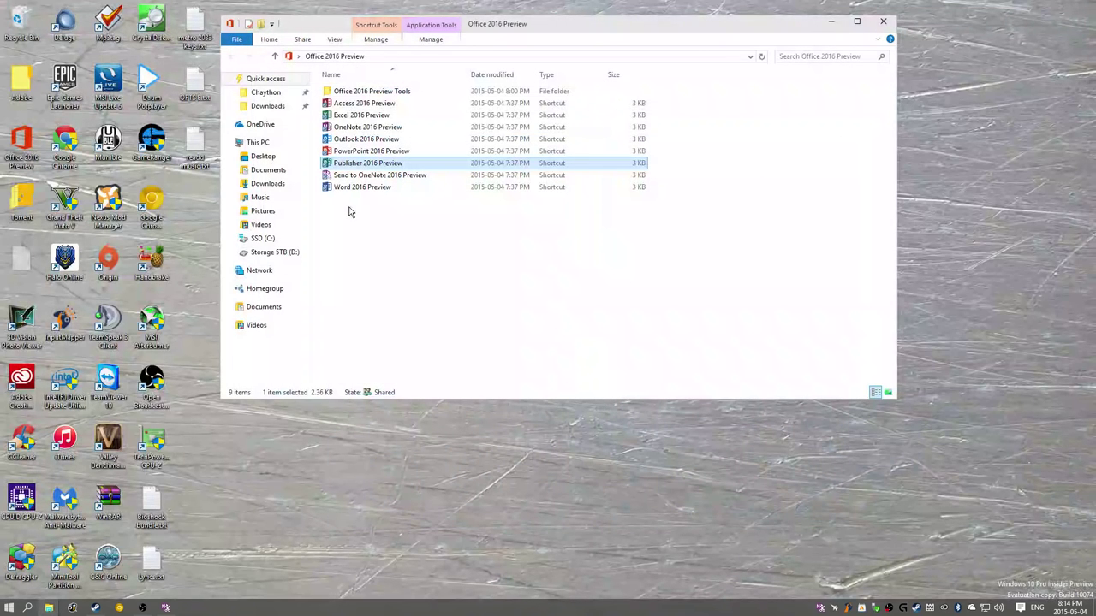
Select and open the PowerPoint 2016 Preview shortcut in the Office 2016 Preview folder
{"action": "left_click", "coordinate": [349, 152]}
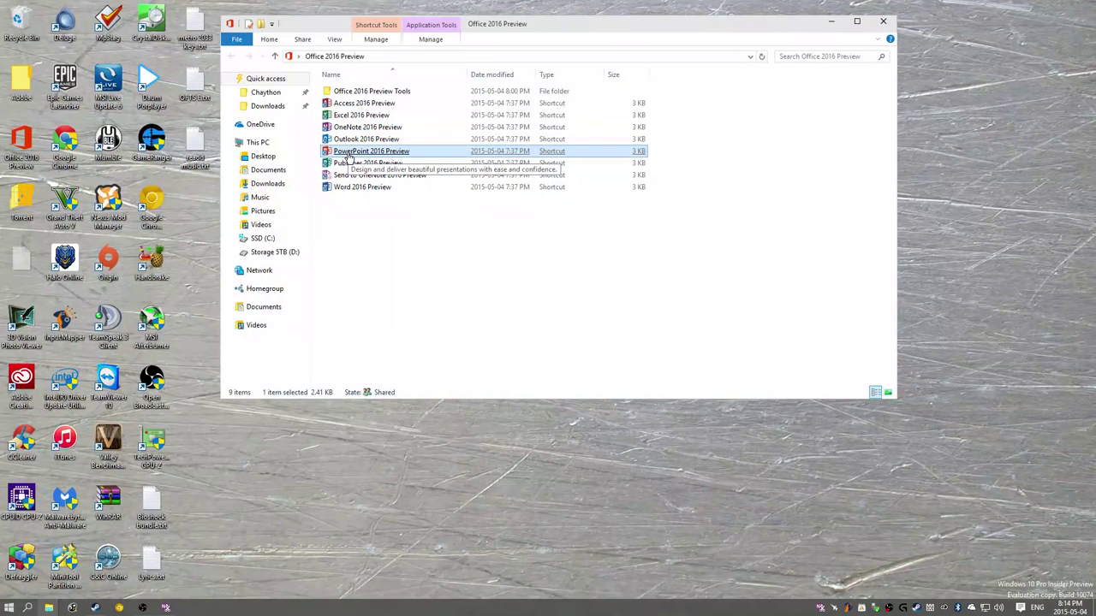
{"action": "double_click", "coordinate": [348, 152]}
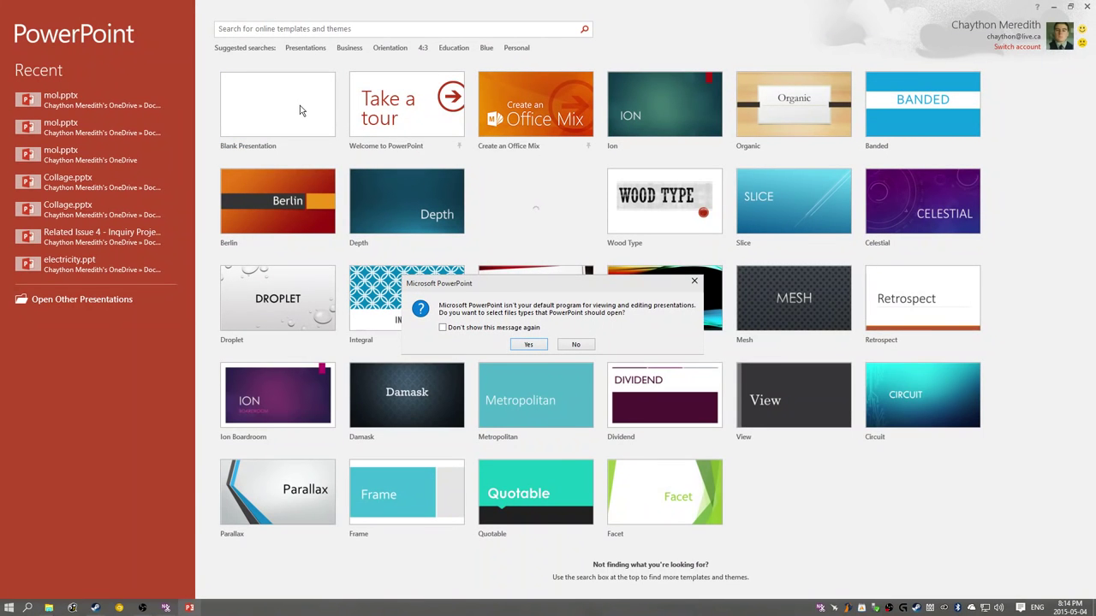
Associate all listed presentation file types with PowerPoint, then start a Blank Presentation
{"action": "left_click", "coordinate": [529, 345]}
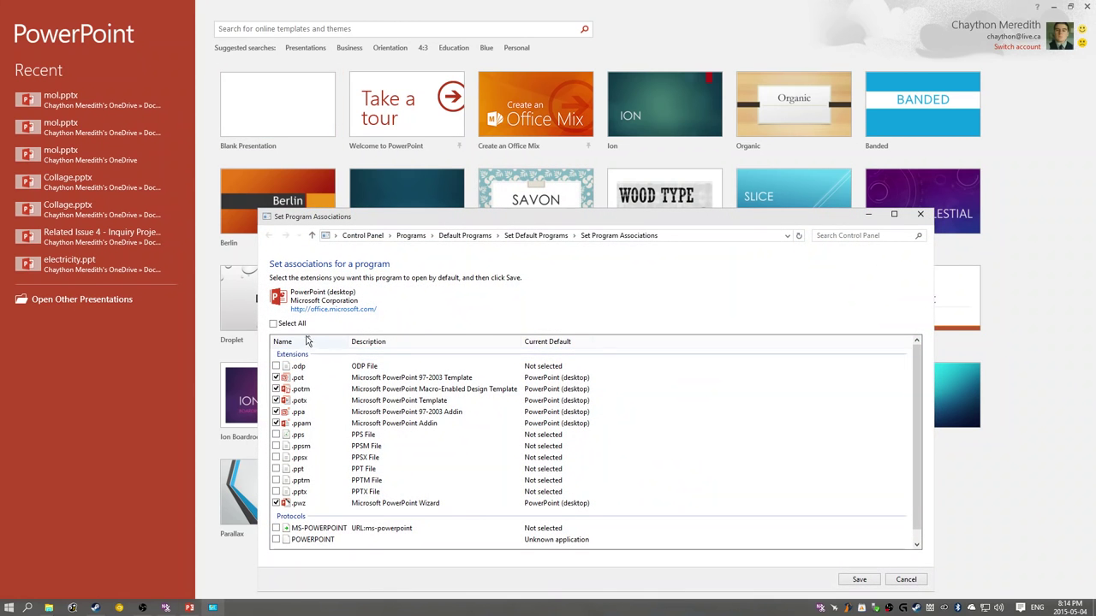
{"action": "left_click", "coordinate": [291, 327]}
{"action": "left_click", "coordinate": [858, 580]}
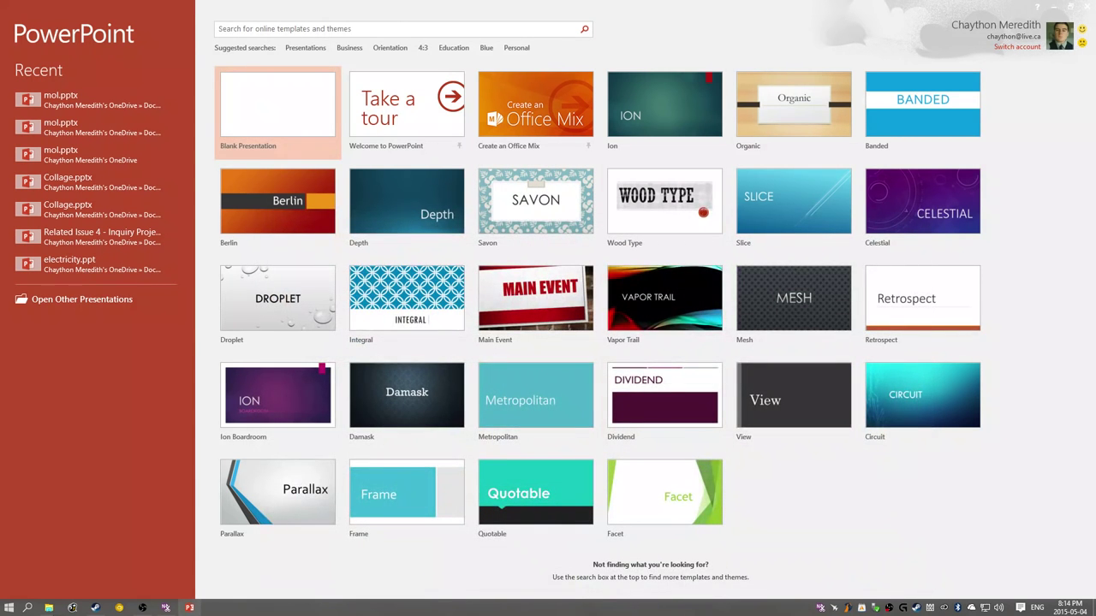
{"action": "left_click", "coordinate": [277, 83]}
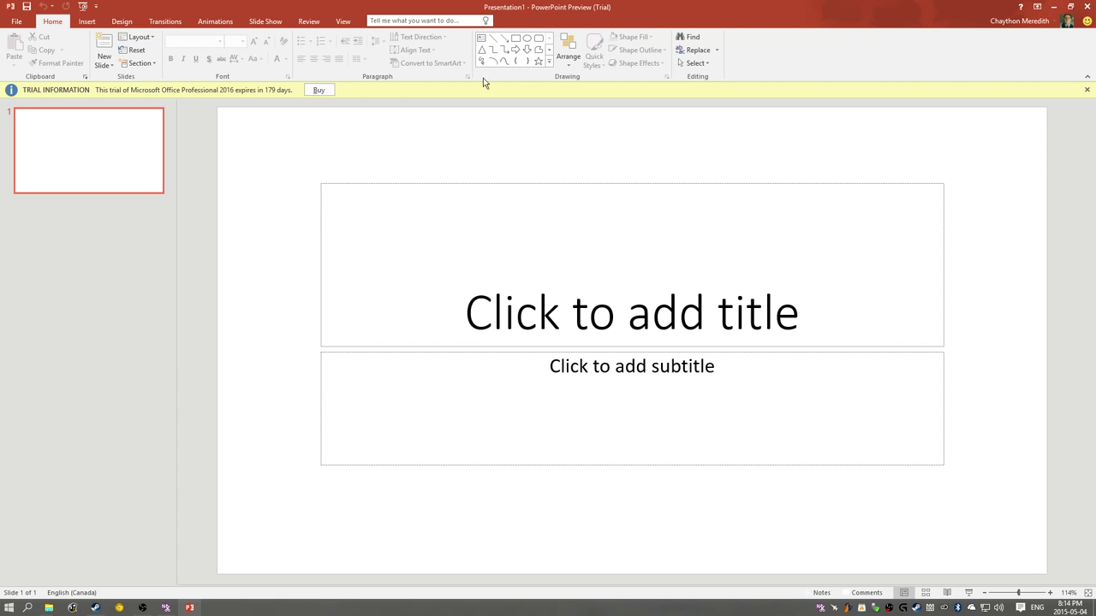
Dismiss the trial notice and browse the Design, Transitions, Animations, Slide Show, Review and View tabs
{"action": "left_click", "coordinate": [1086, 89]}
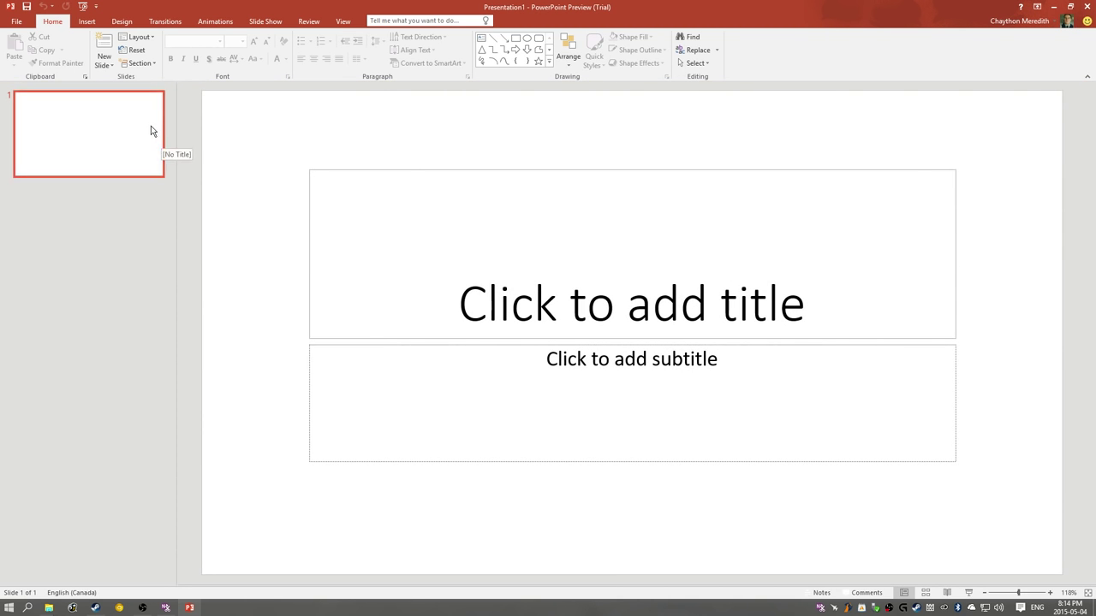
{"action": "left_click", "coordinate": [135, 23]}
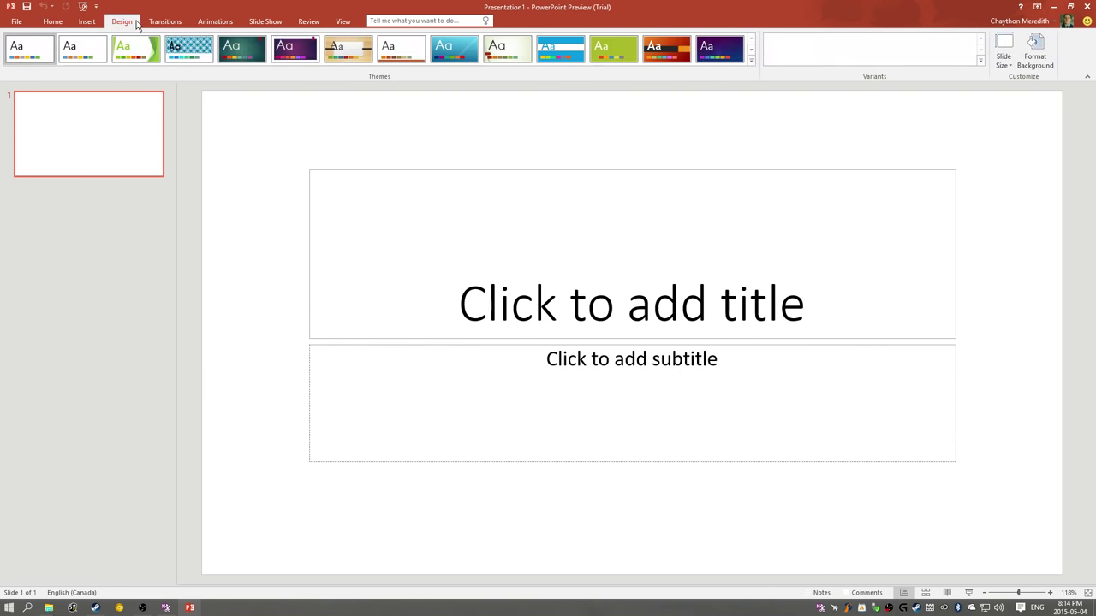
{"action": "left_click", "coordinate": [148, 26]}
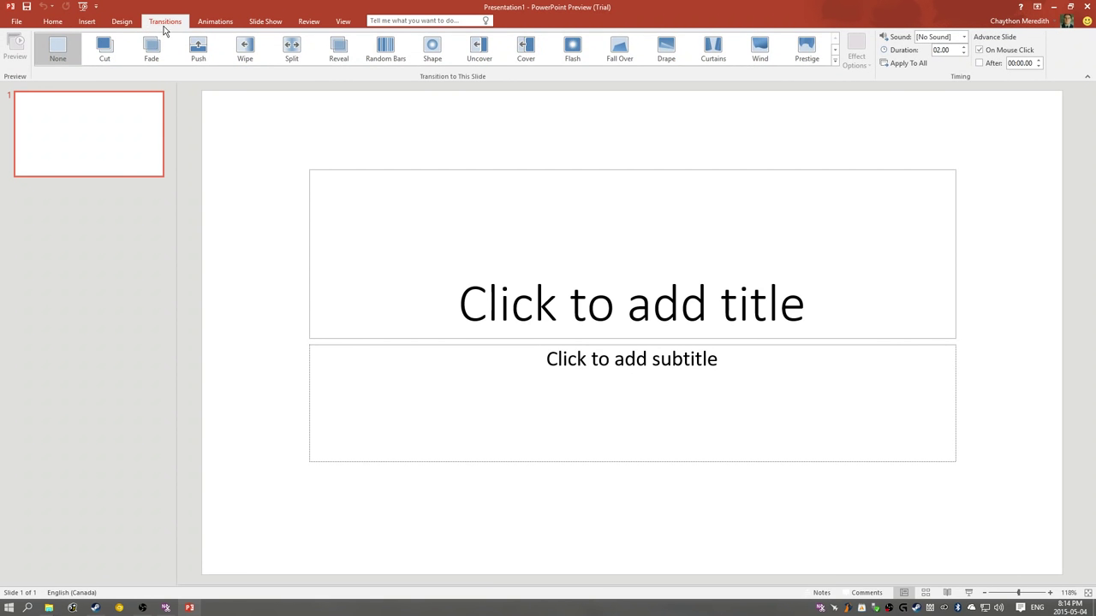
{"action": "left_click", "coordinate": [215, 23]}
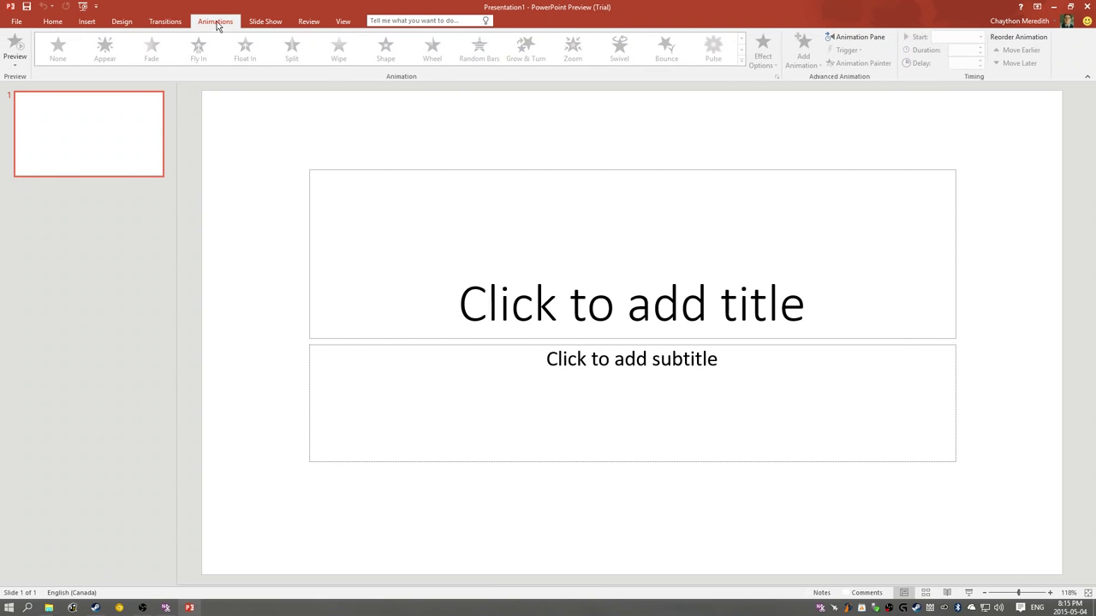
{"action": "left_click", "coordinate": [267, 23]}
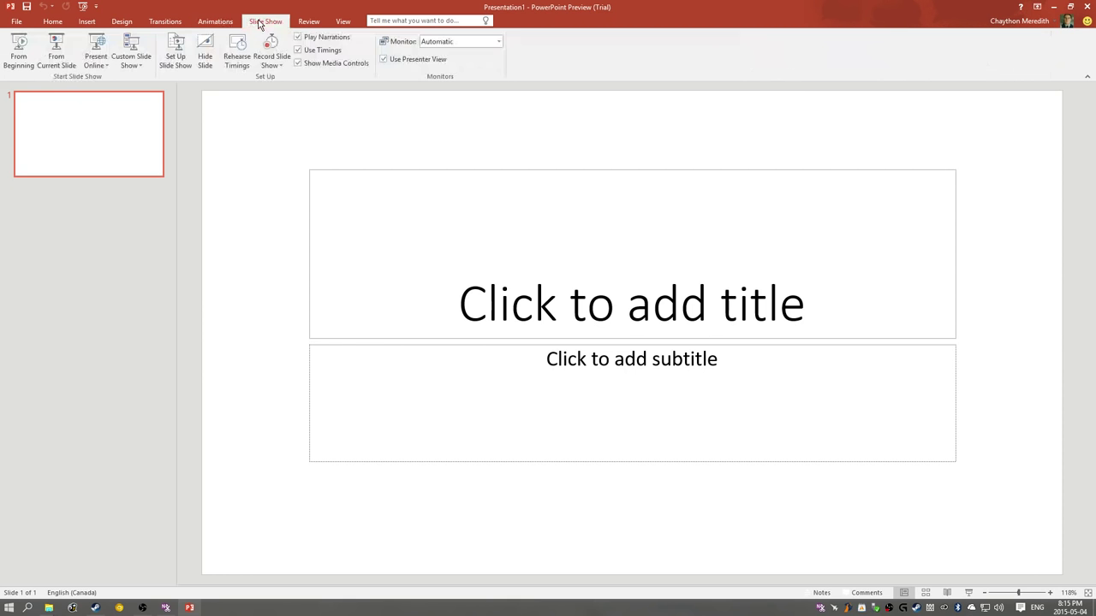
{"action": "left_click", "coordinate": [310, 23]}
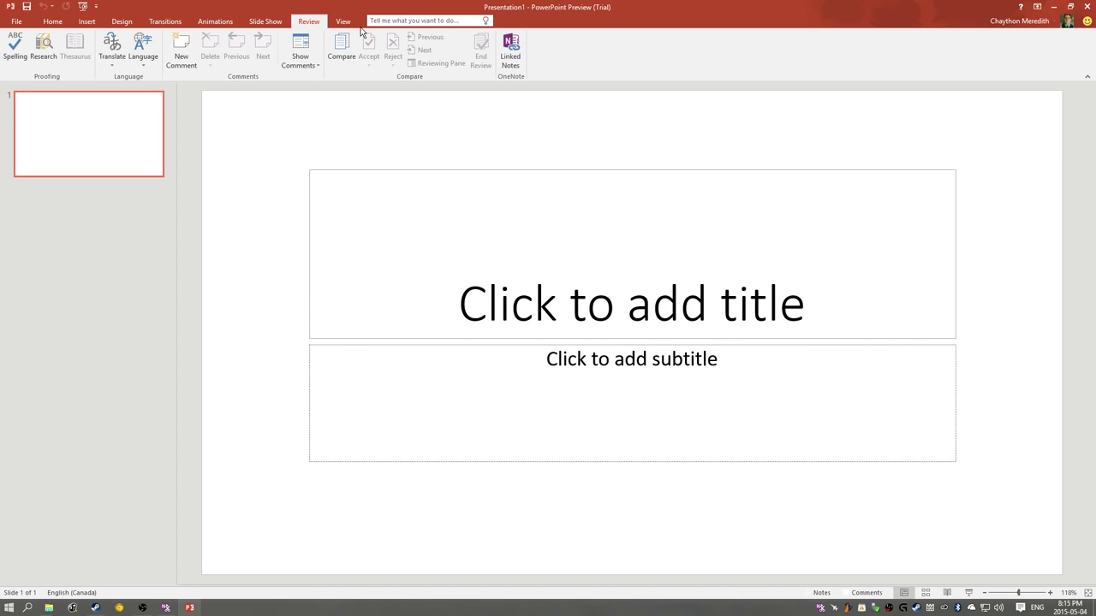
{"action": "left_click", "coordinate": [352, 25]}
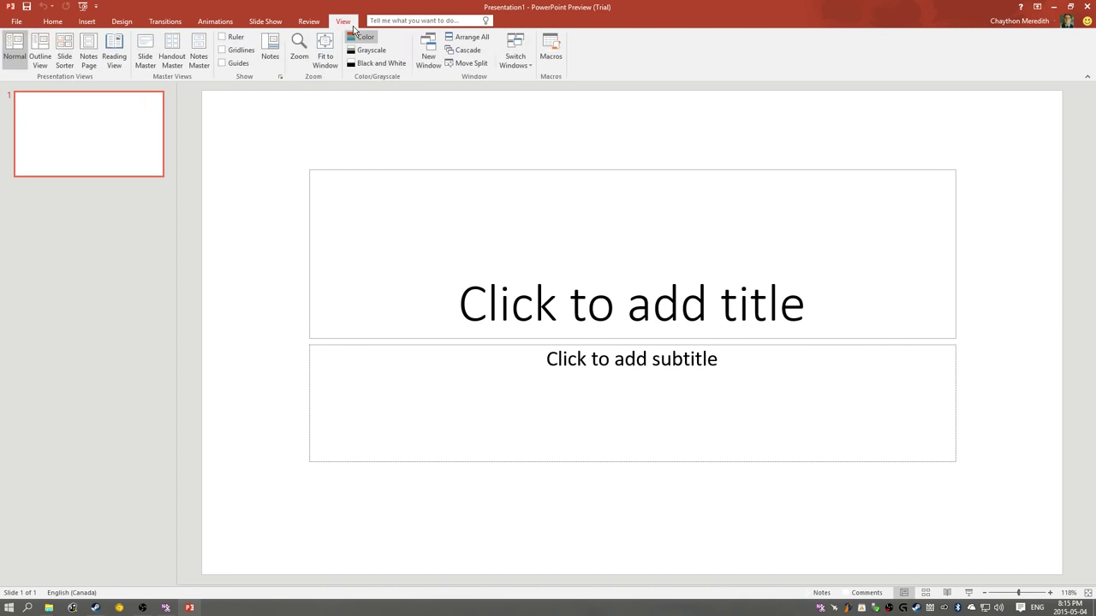
{"action": "left_click", "coordinate": [120, 24]}
{"action": "left_click", "coordinate": [1086, 6]}
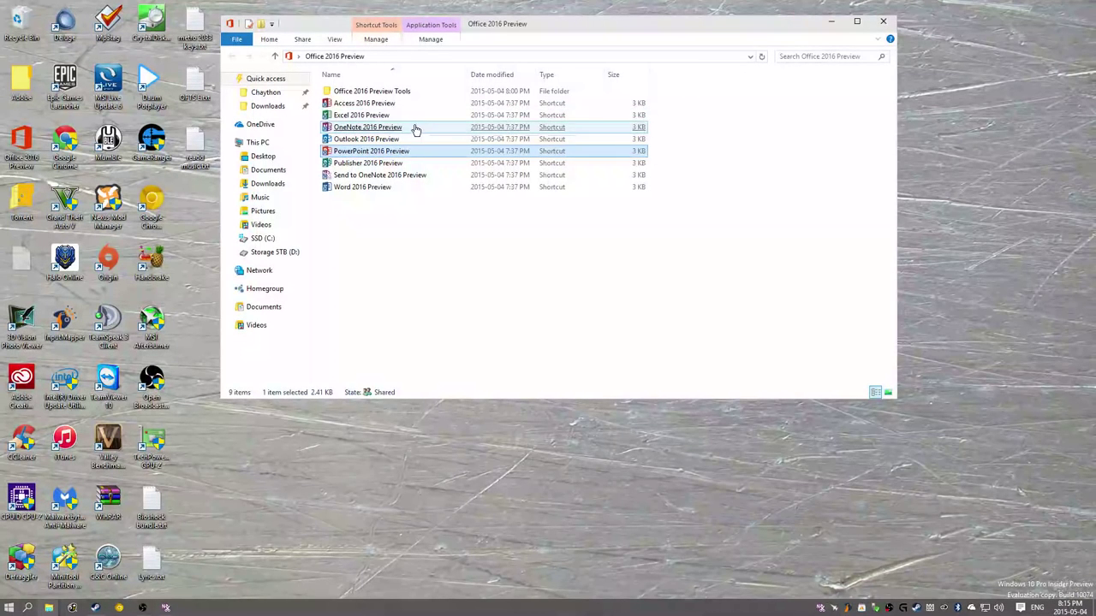
{"action": "double_click", "coordinate": [359, 141]}
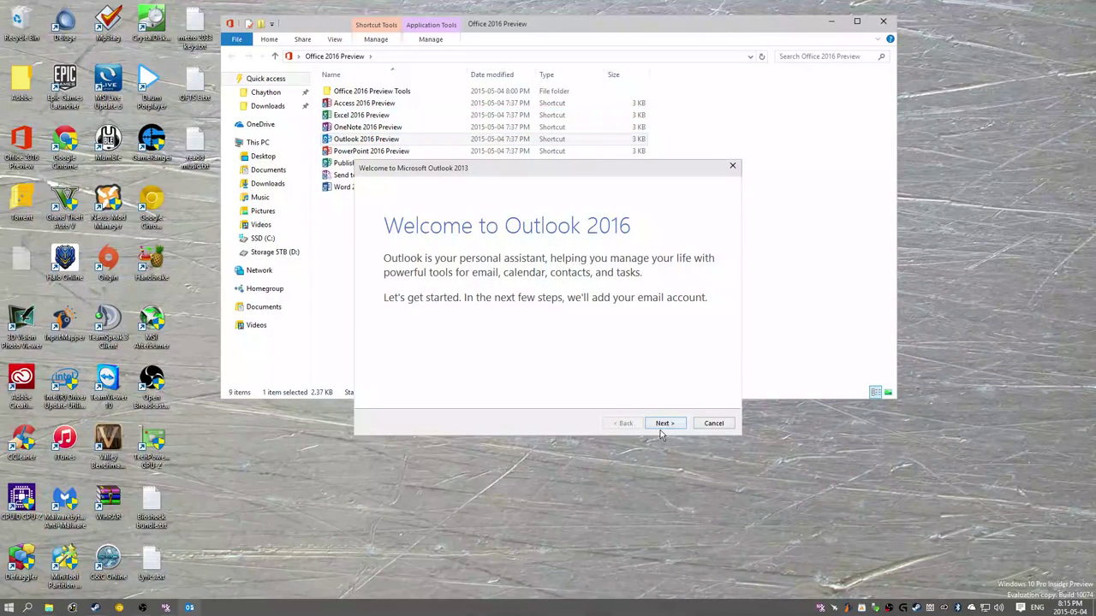
{"action": "left_click", "coordinate": [663, 426]}
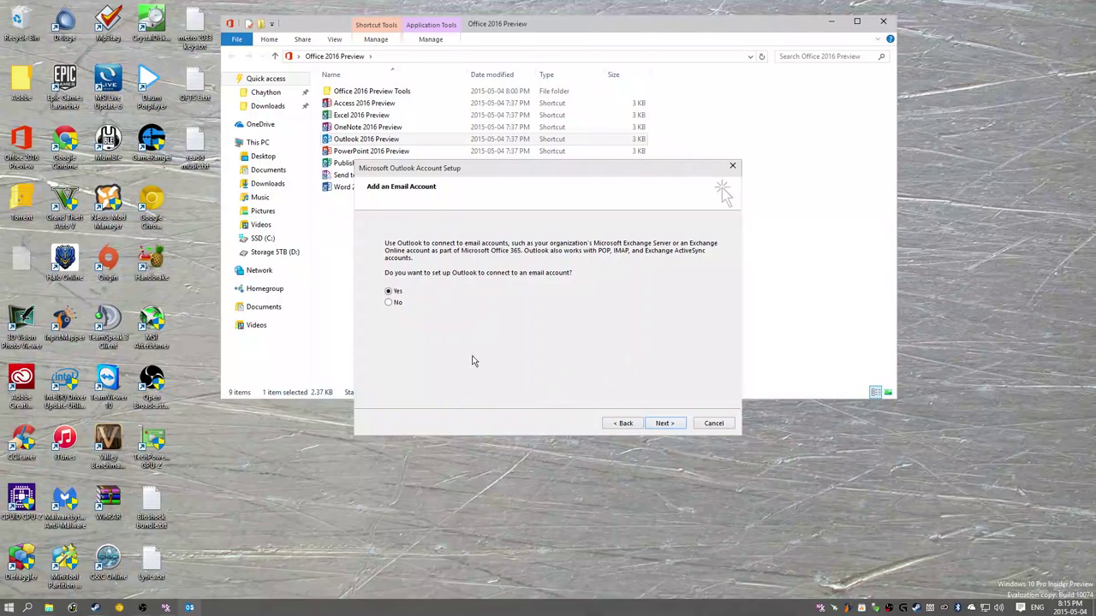
{"action": "left_click", "coordinate": [664, 423]}
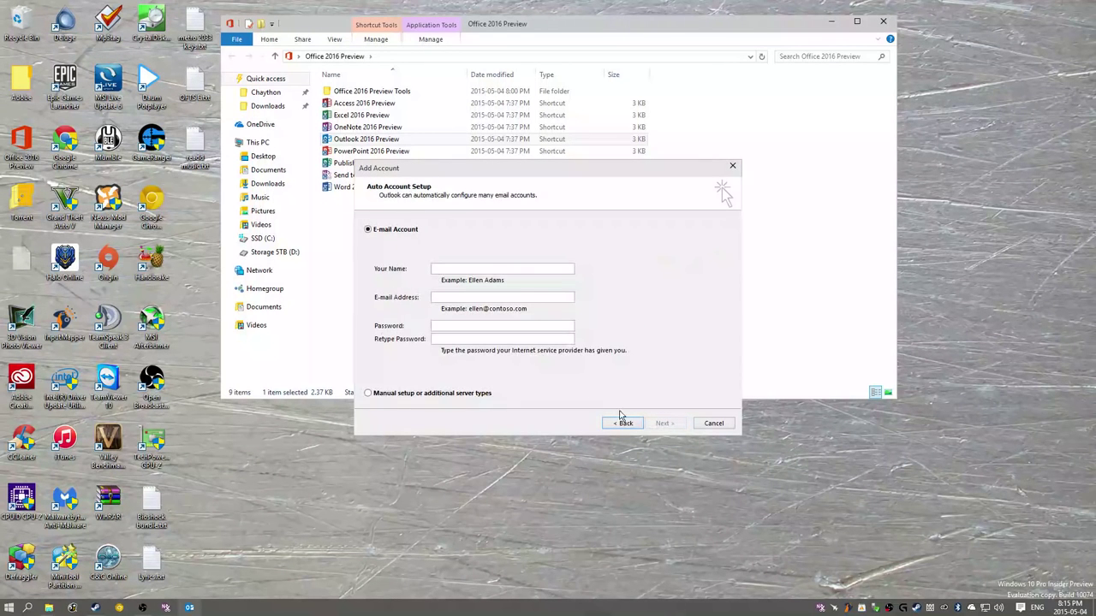
{"action": "left_click", "coordinate": [713, 423]}
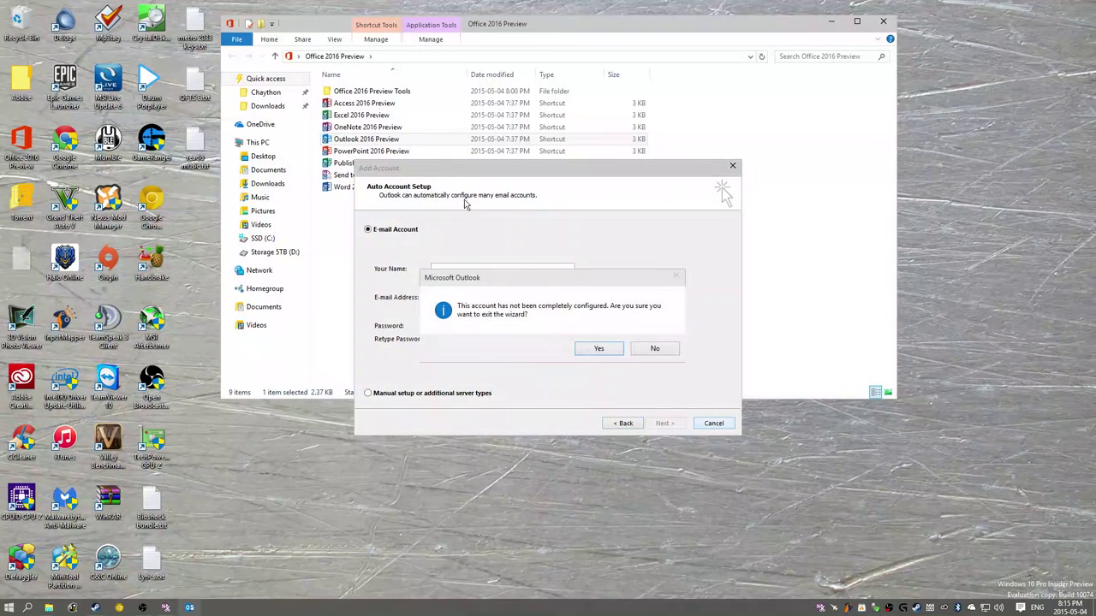
{"action": "left_click", "coordinate": [593, 349]}
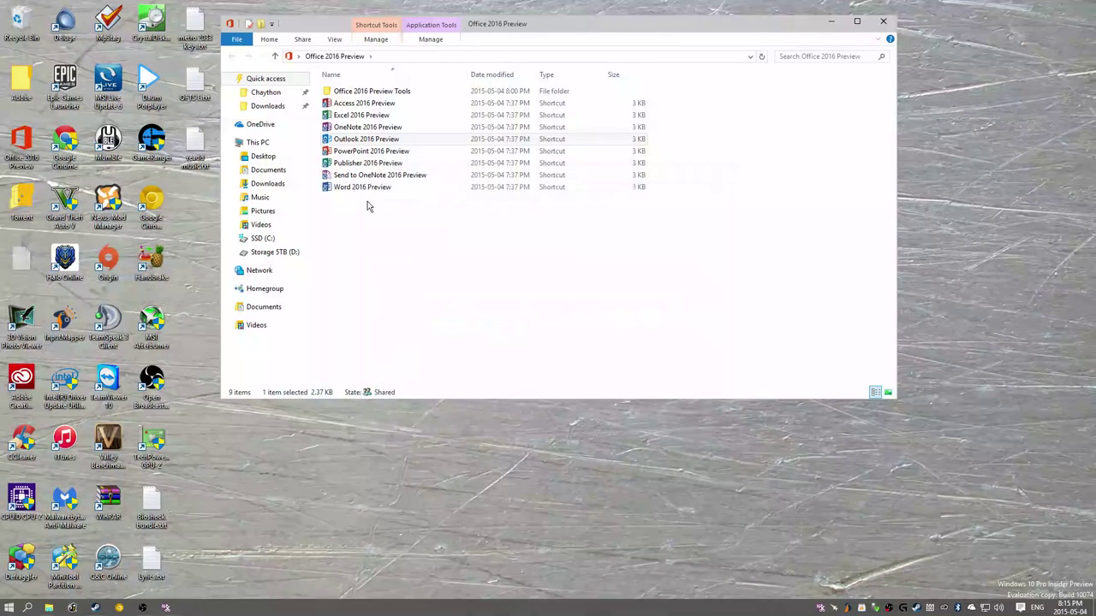
{"action": "double_click", "coordinate": [367, 127]}
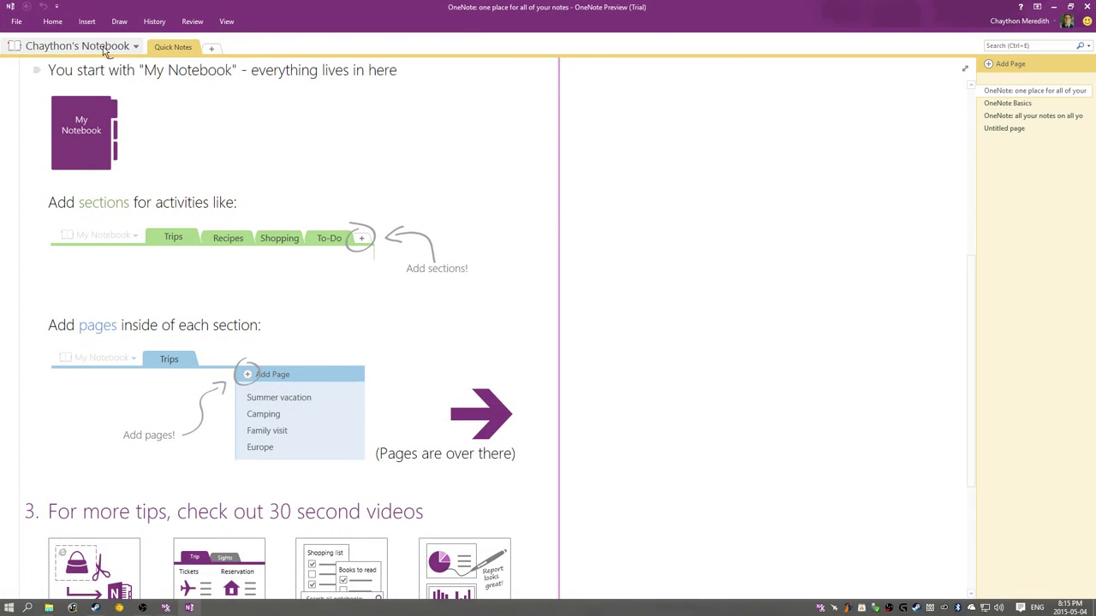
{"action": "scroll", "coordinate": [591, 303], "scroll_direction": "down", "scroll_amount": 5}
{"action": "scroll", "coordinate": [890, 320], "scroll_direction": "up", "scroll_amount": 6}
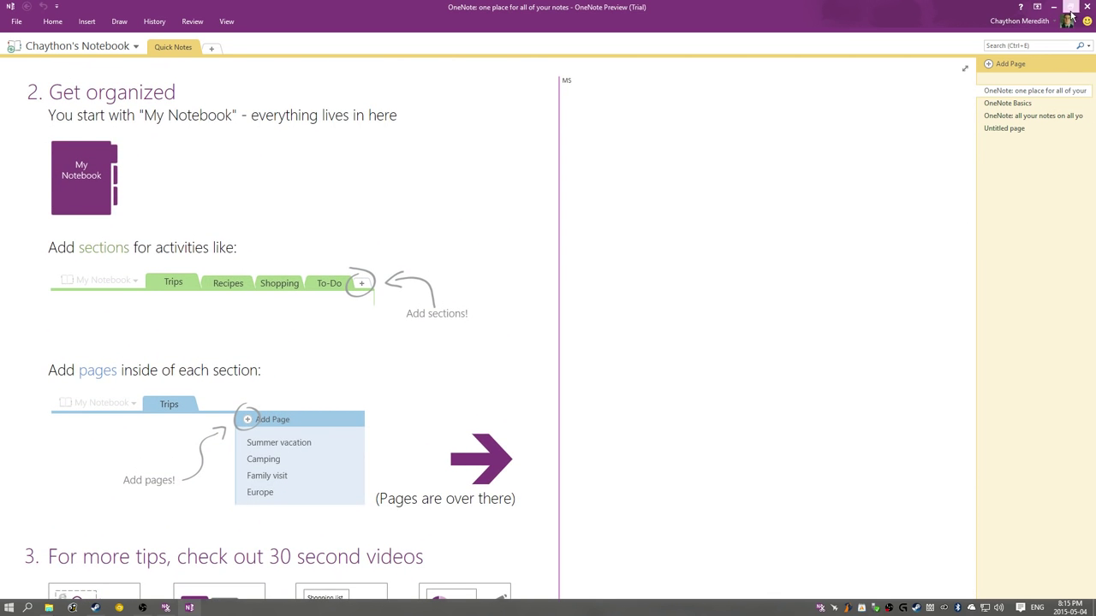
{"action": "left_click", "coordinate": [1034, 45]}
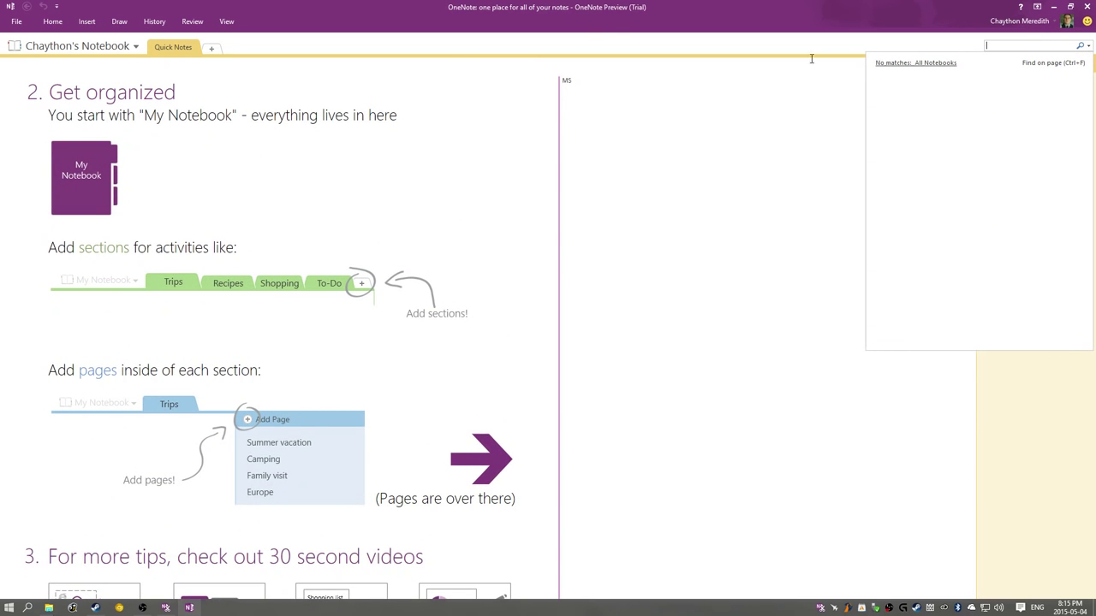
{"action": "left_click", "coordinate": [87, 21]}
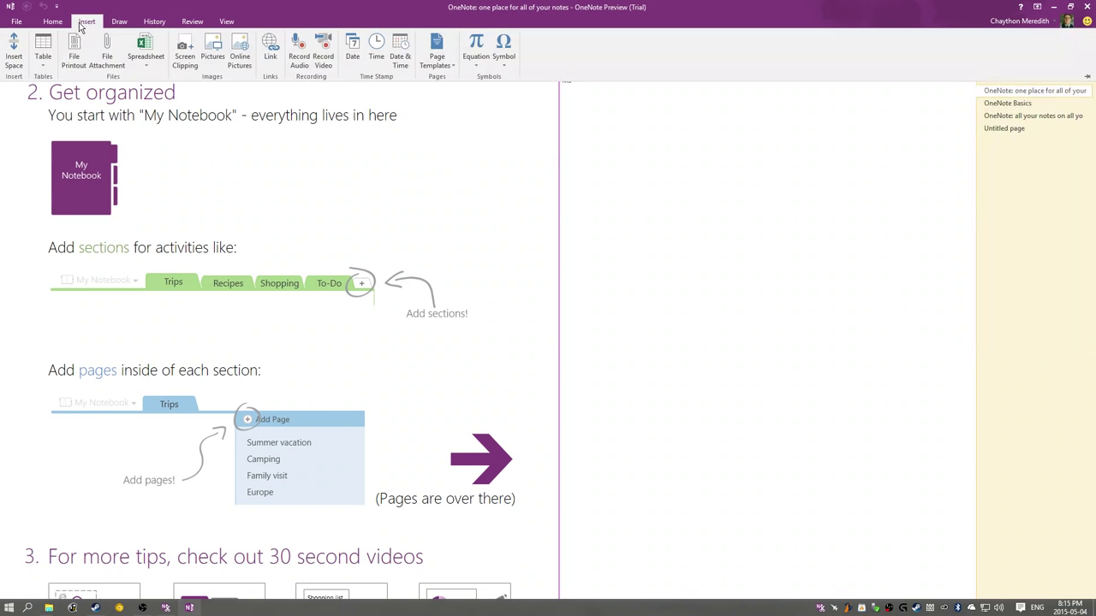
{"action": "left_click", "coordinate": [119, 21]}
{"action": "left_click", "coordinate": [154, 21]}
{"action": "left_click", "coordinate": [1088, 6]}
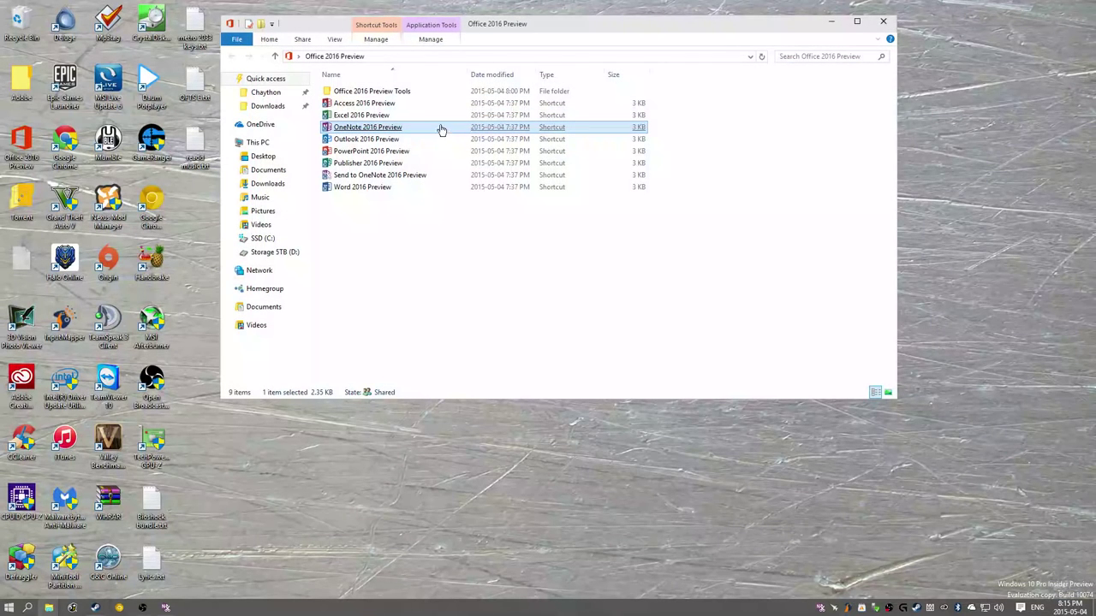
Launch Excel 2016 Preview from its shortcut in the Office 2016 Preview folder
{"action": "left_click", "coordinate": [398, 175]}
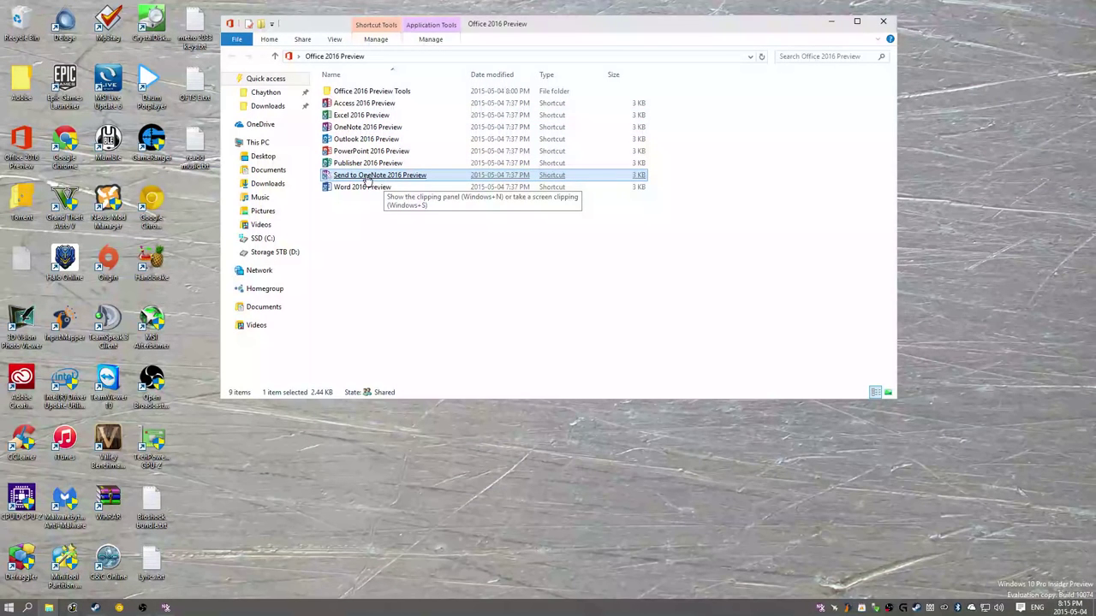
{"action": "left_click", "coordinate": [351, 116]}
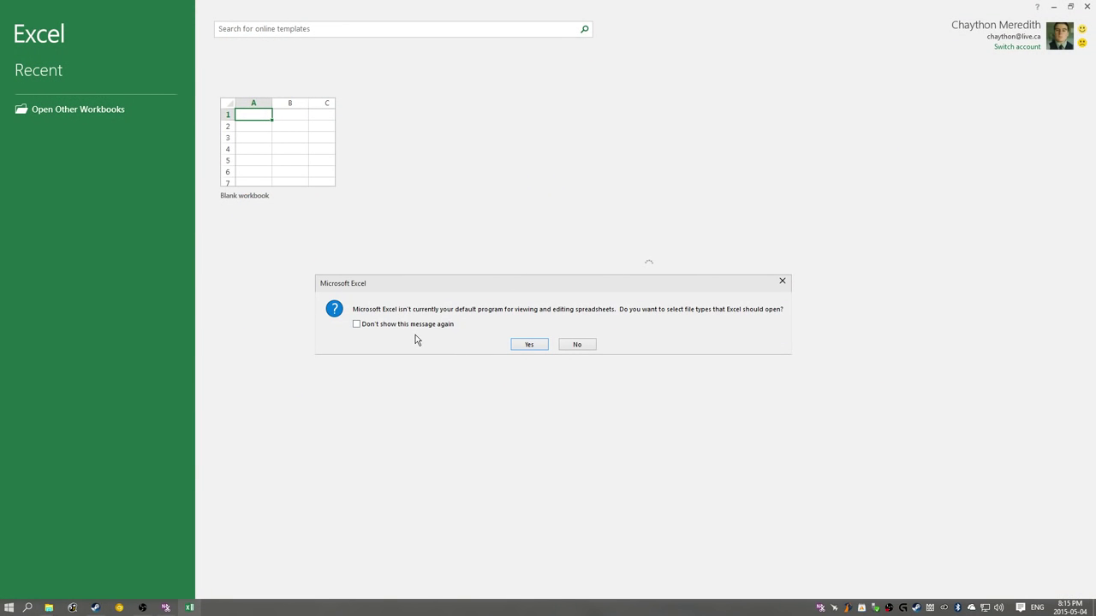
Save Excel as the default for all its file types, then start a blank workbook, Book1
{"action": "left_click", "coordinate": [530, 345]}
{"action": "scroll", "coordinate": [285, 360], "scroll_direction": "down", "scroll_amount": 2}
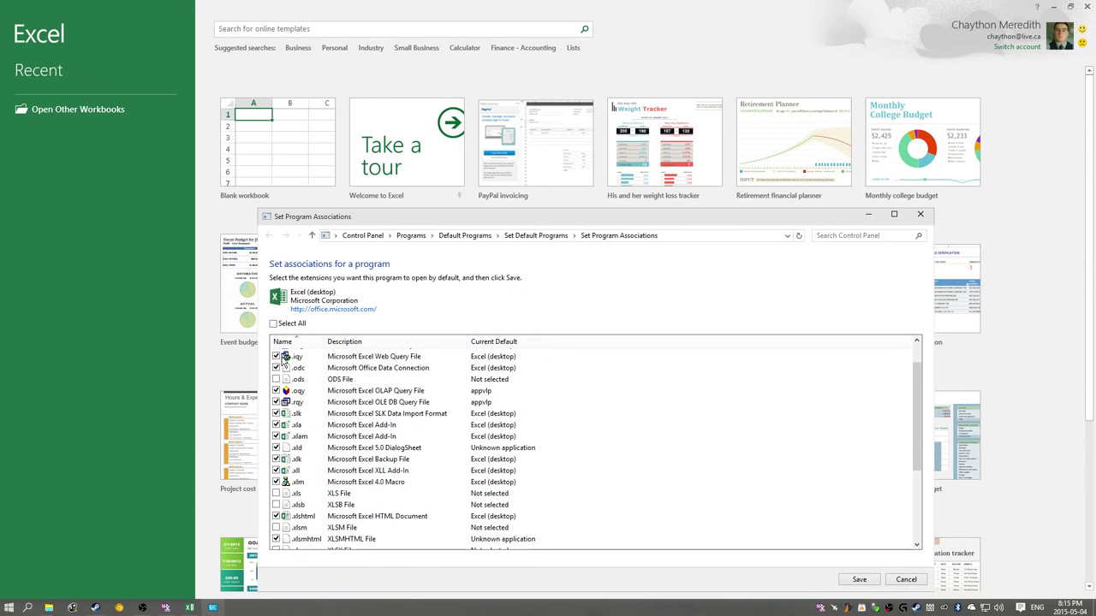
{"action": "left_click", "coordinate": [859, 580]}
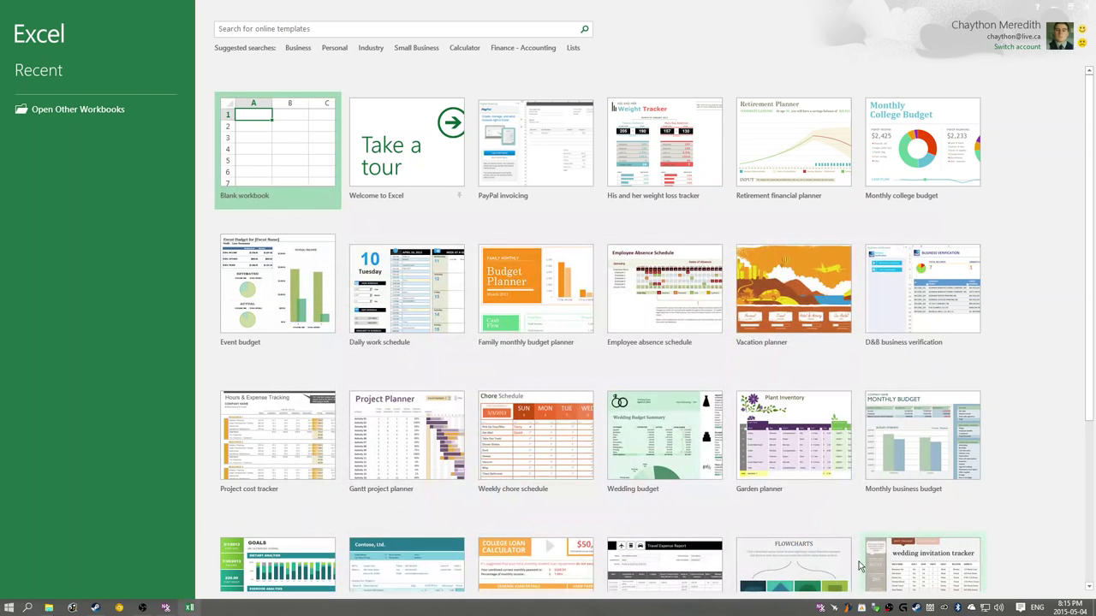
{"action": "left_click", "coordinate": [280, 135]}
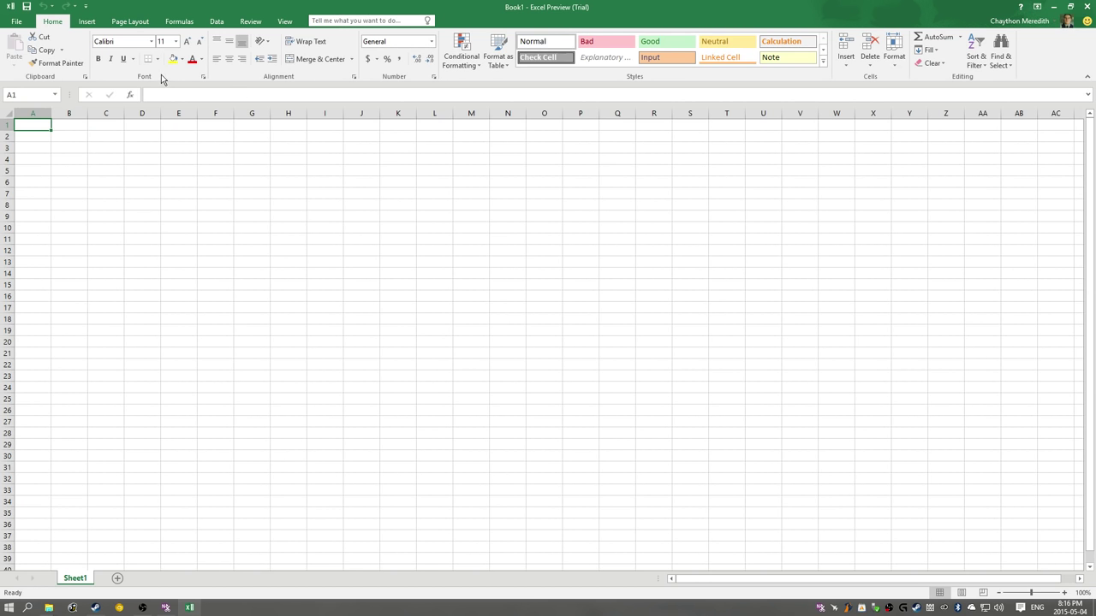
Browse the Insert, Page Layout, Formulas, Data, Review and View tabs, then show smile/frown feedback options
{"action": "left_click", "coordinate": [88, 23]}
{"action": "left_click", "coordinate": [129, 22]}
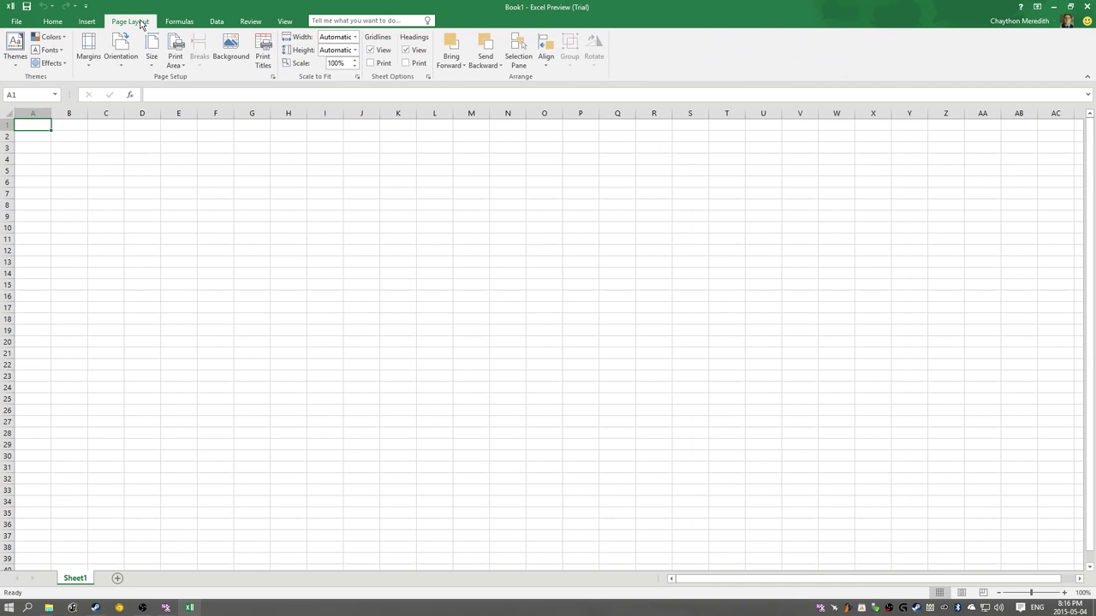
{"action": "left_click", "coordinate": [175, 22]}
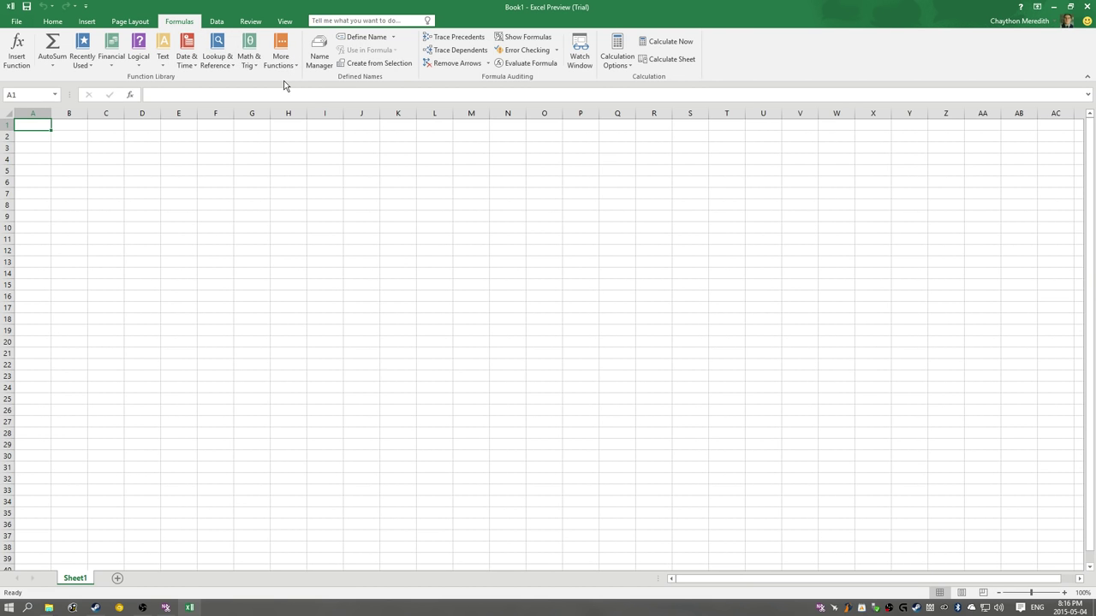
{"action": "left_click", "coordinate": [216, 23]}
{"action": "left_click", "coordinate": [185, 23]}
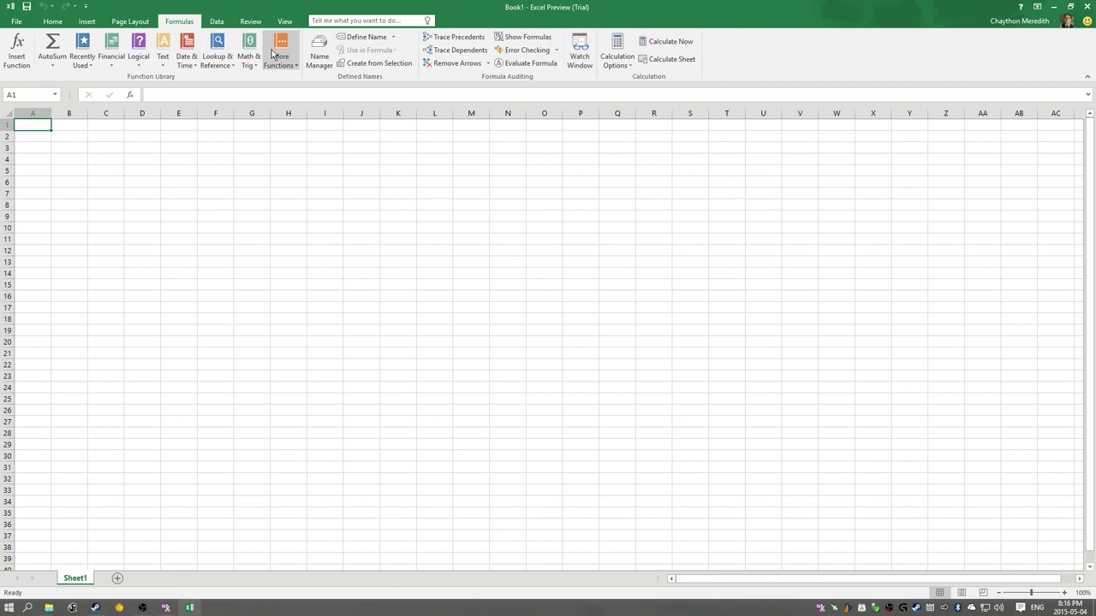
{"action": "left_click", "coordinate": [251, 22]}
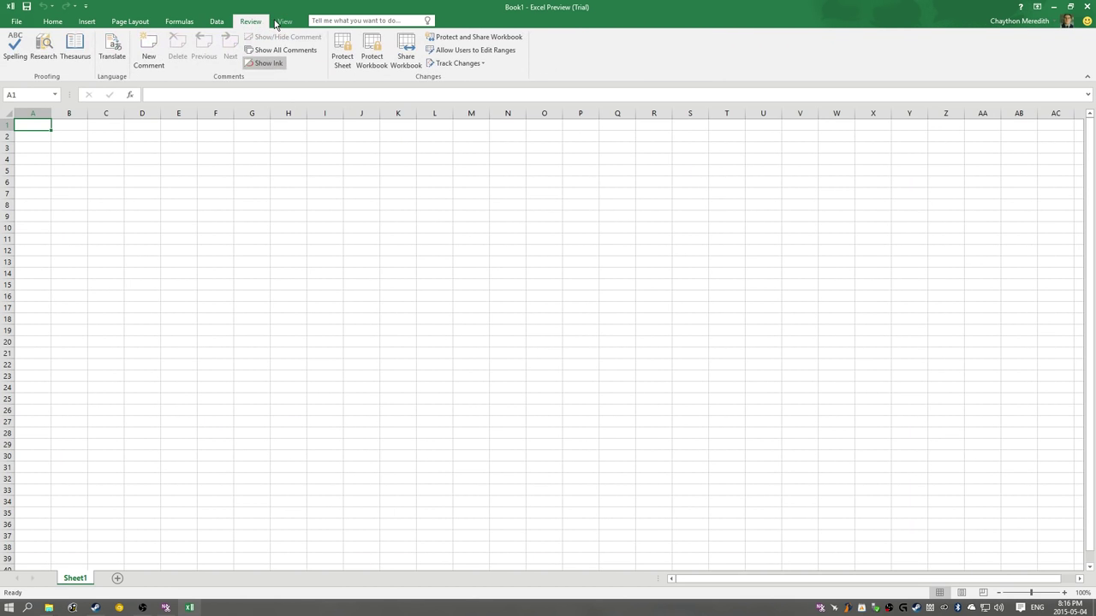
{"action": "left_click", "coordinate": [283, 21]}
{"action": "left_click", "coordinate": [1087, 23]}
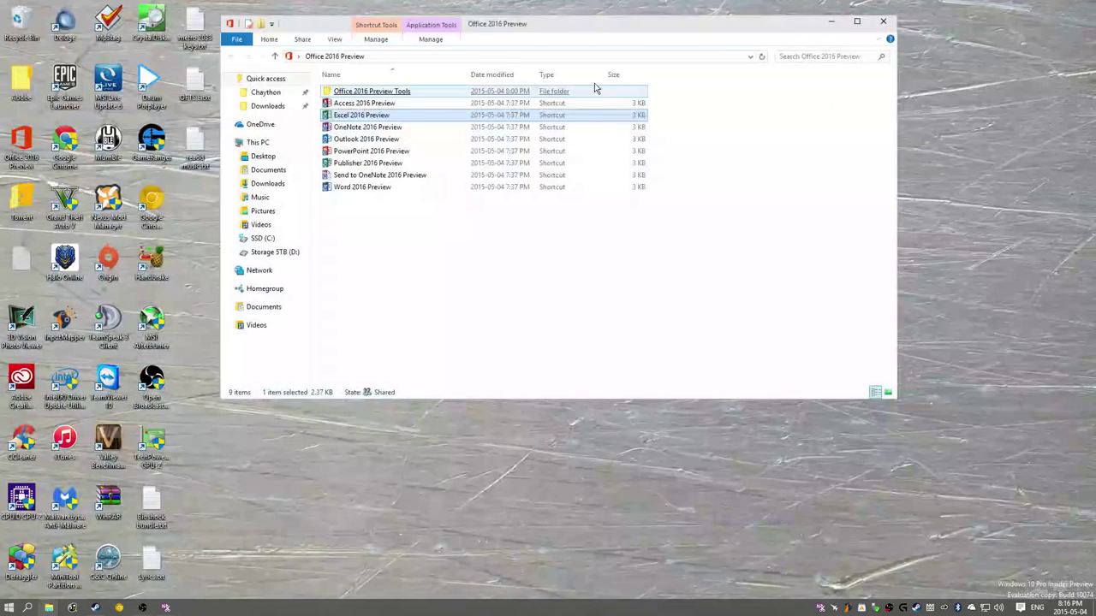
{"action": "double_click", "coordinate": [368, 104]}
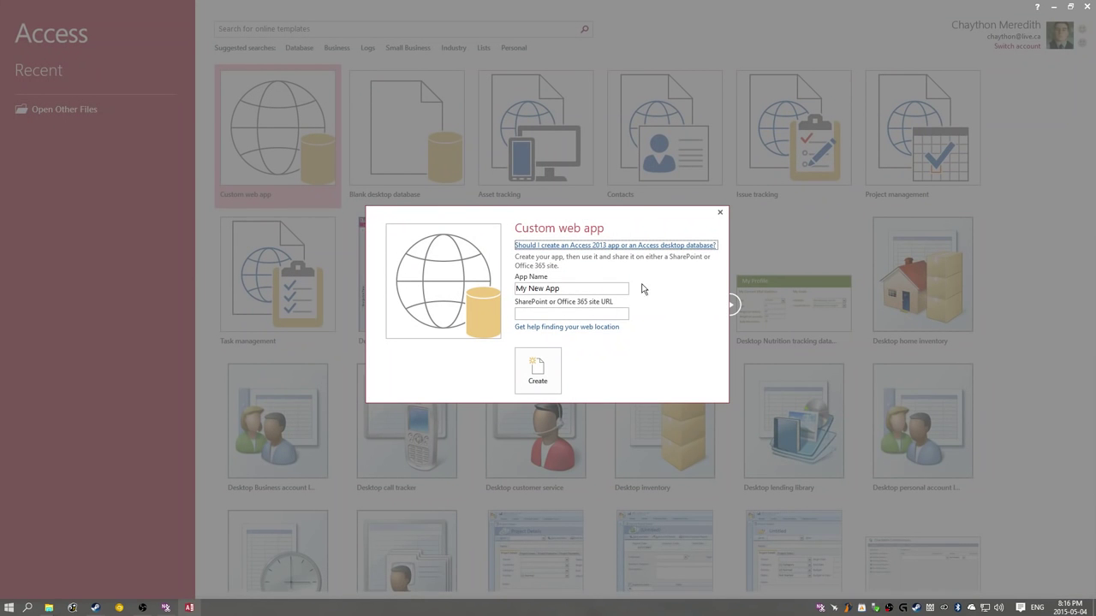
{"action": "left_click", "coordinate": [542, 356]}
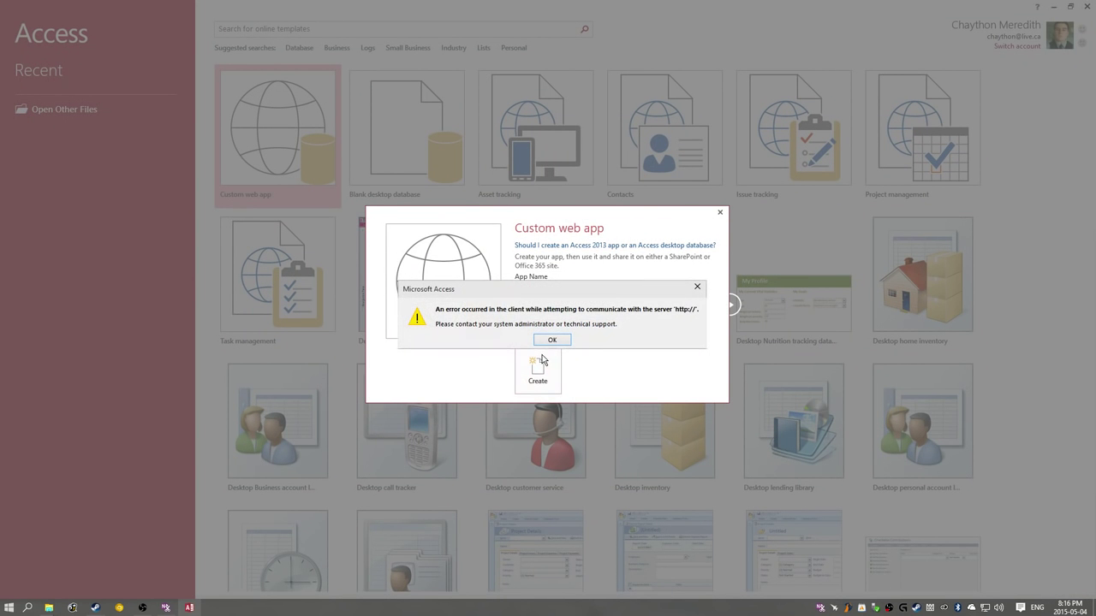
{"action": "left_click", "coordinate": [553, 339]}
{"action": "left_click", "coordinate": [552, 312]}
{"action": "type", "text": "ccx"}
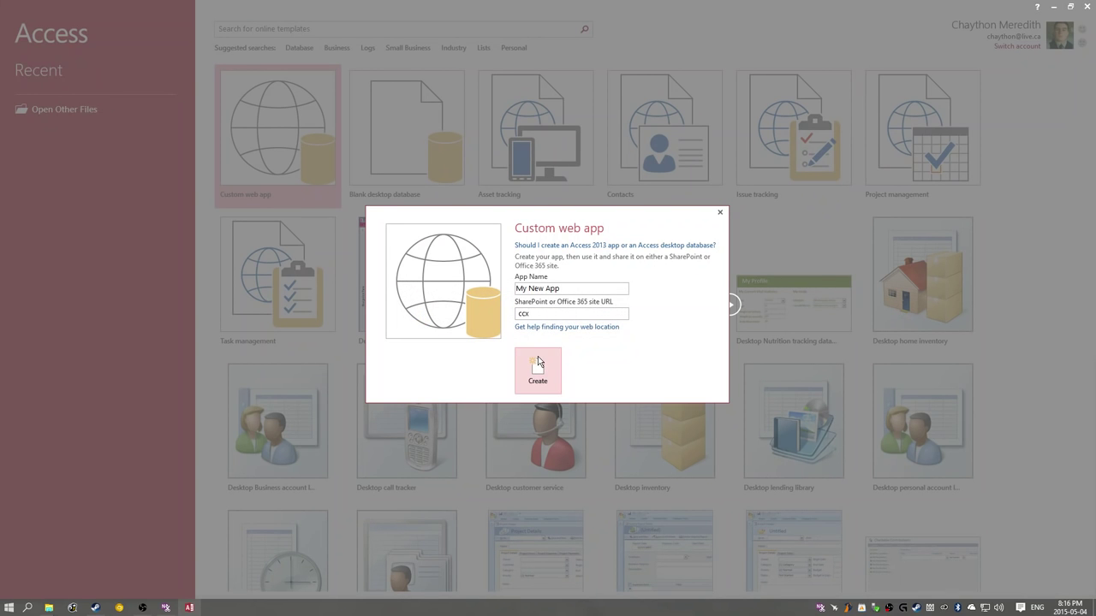
{"action": "left_click", "coordinate": [538, 364]}
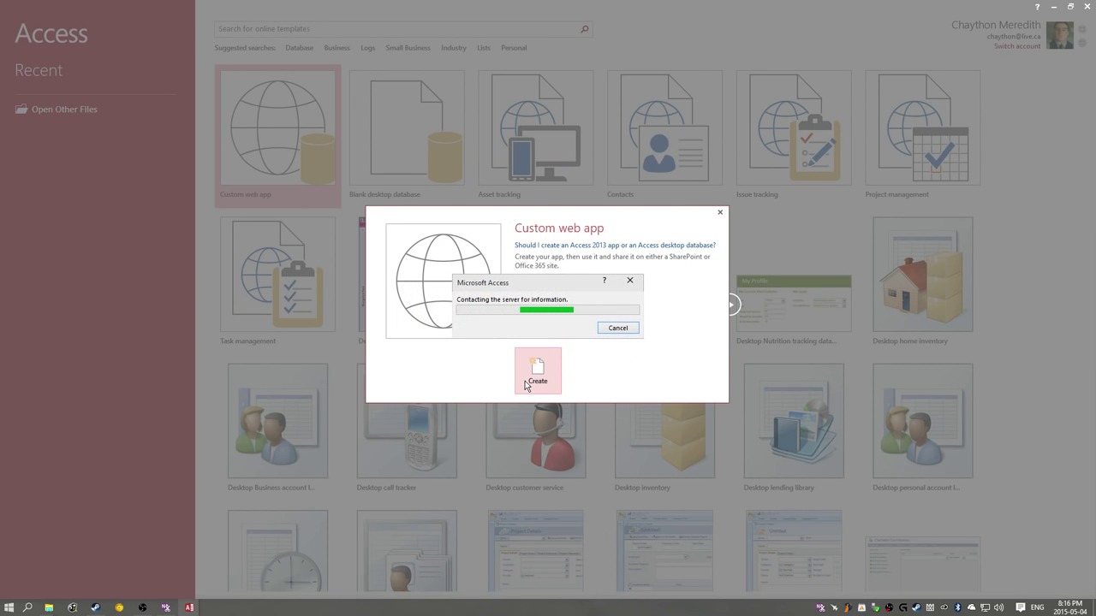
{"action": "left_click", "coordinate": [535, 361]}
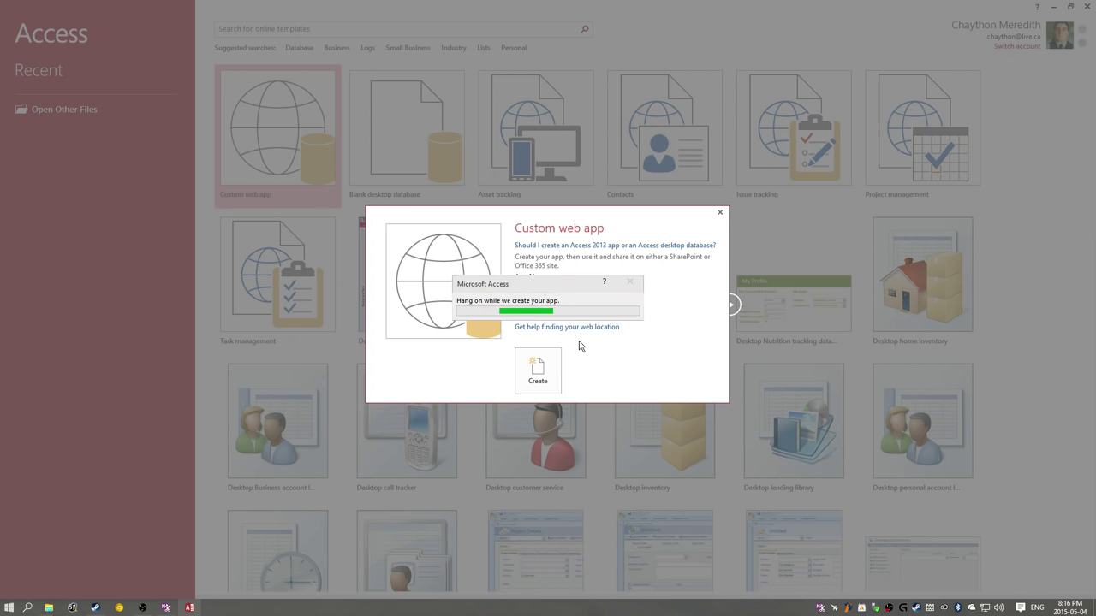
{"action": "left_click", "coordinate": [552, 341]}
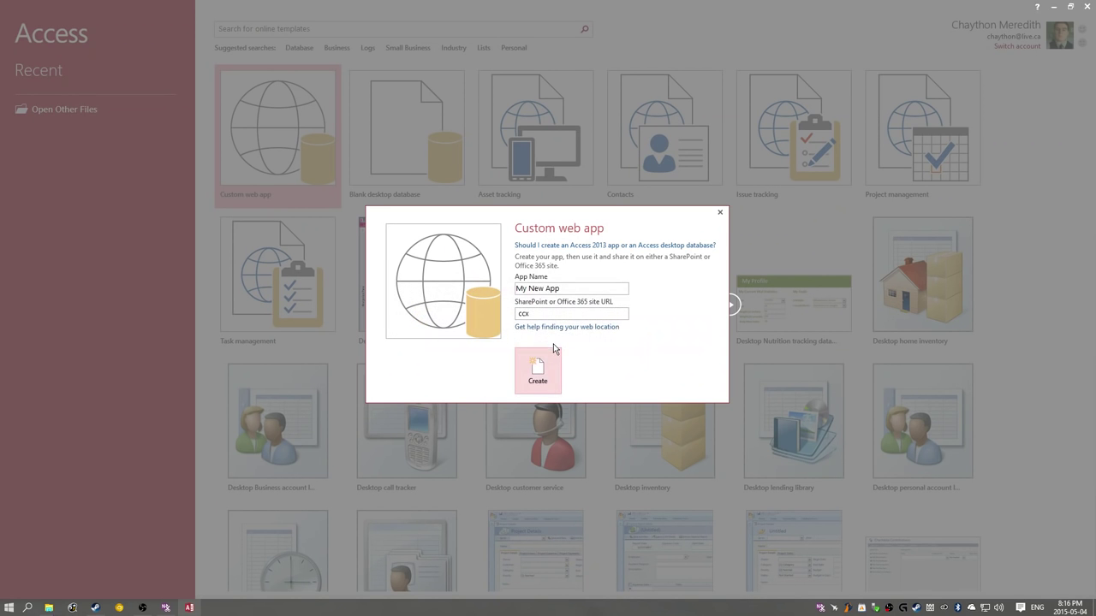
Close Access and run Upload Center from the Tools folder, confirming no pending uploads, then close it
{"action": "left_click", "coordinate": [1088, 8]}
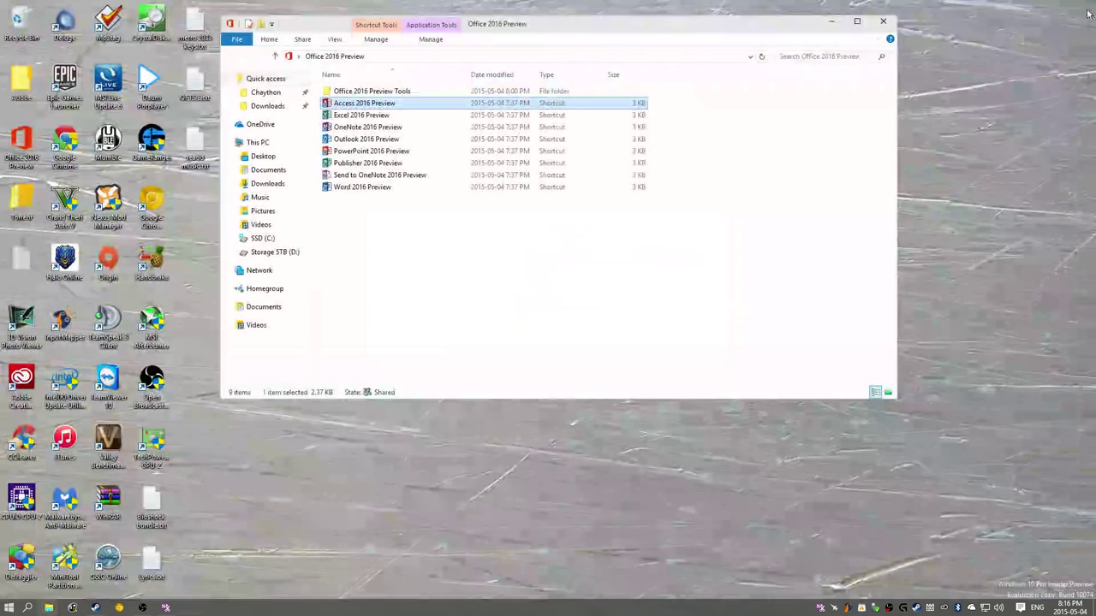
{"action": "double_click", "coordinate": [372, 91]}
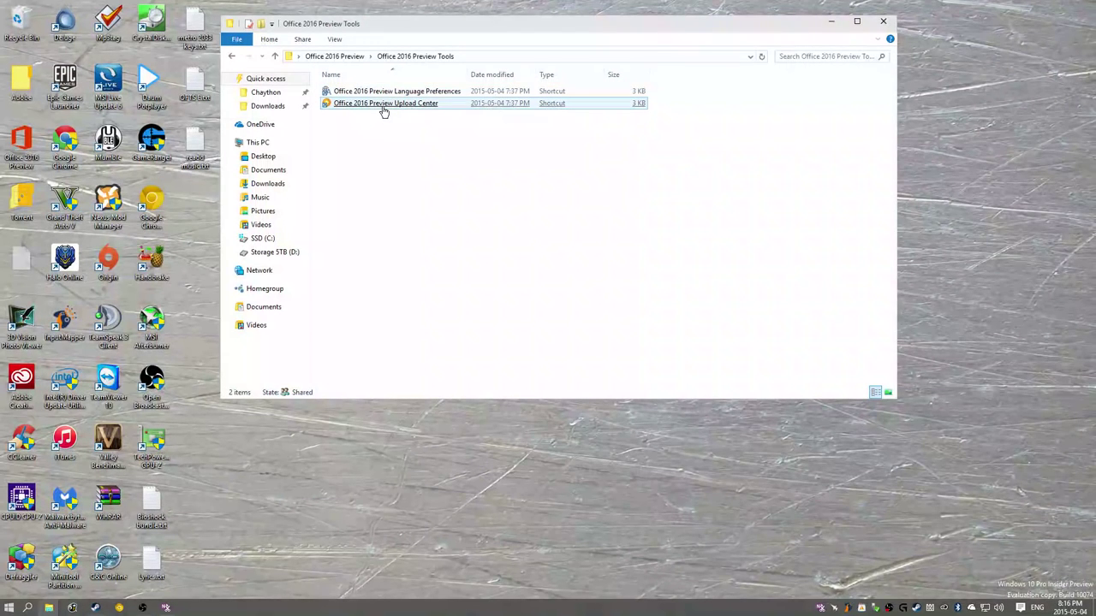
{"action": "left_click", "coordinate": [387, 103]}
{"action": "double_click", "coordinate": [390, 104]}
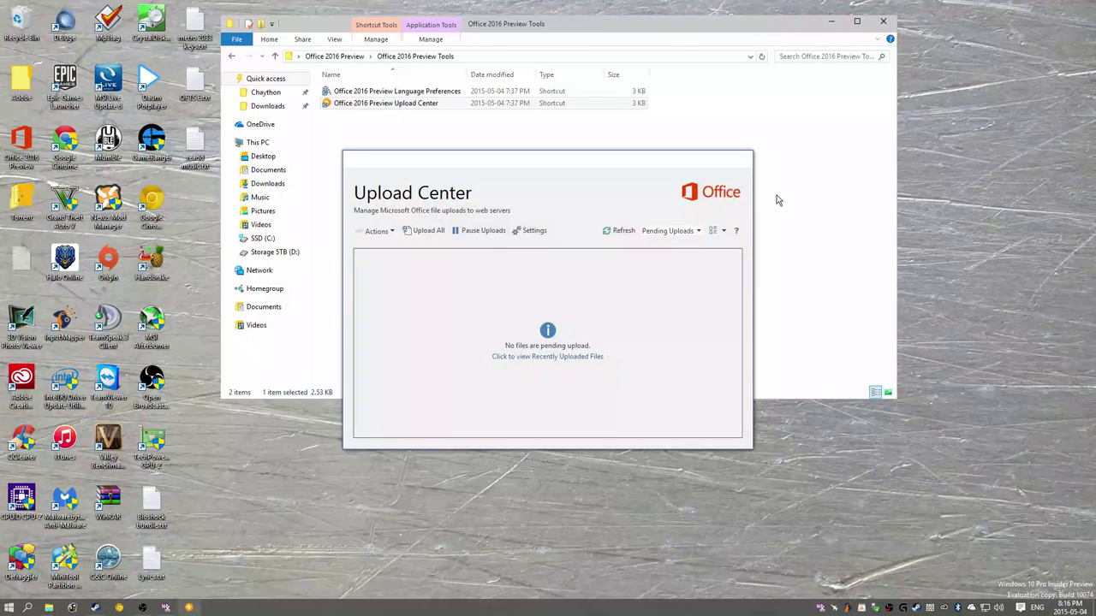
{"action": "left_click", "coordinate": [731, 158]}
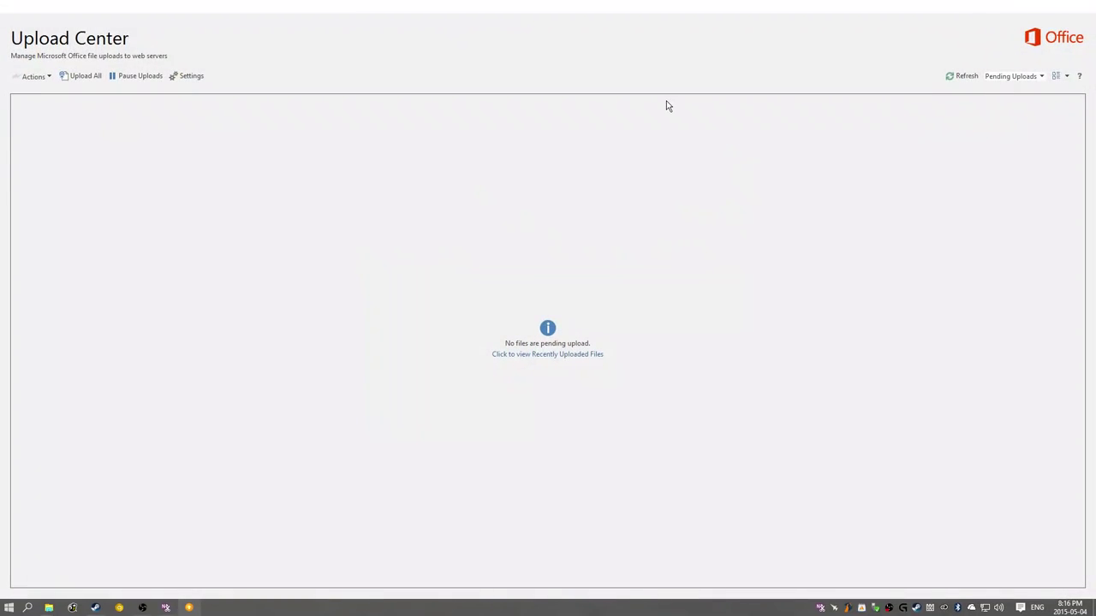
{"action": "left_click", "coordinate": [1087, 5]}
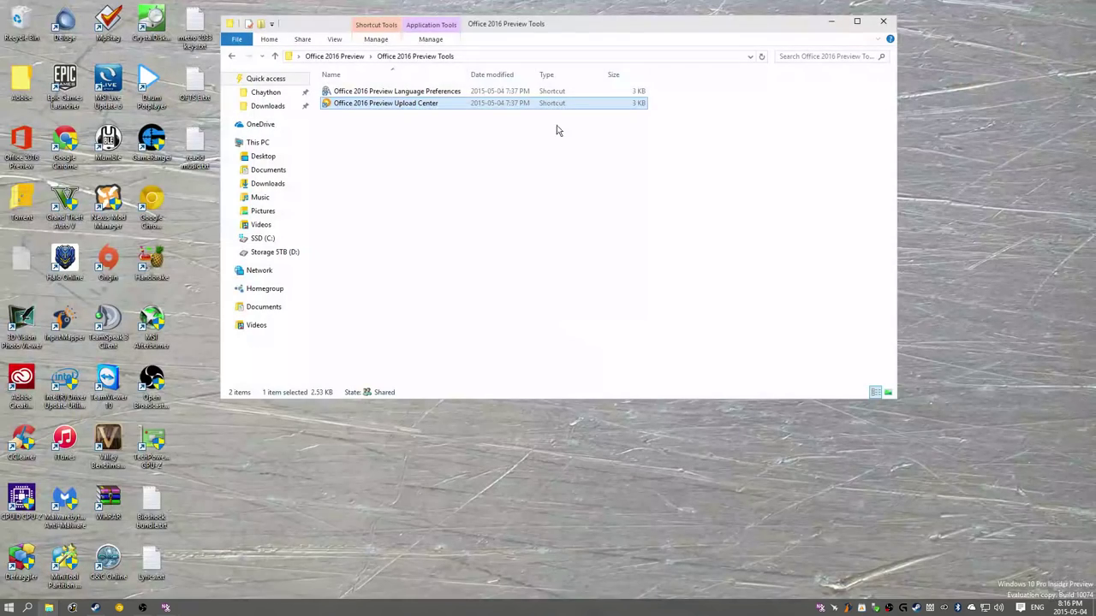
{"action": "double_click", "coordinate": [446, 91]}
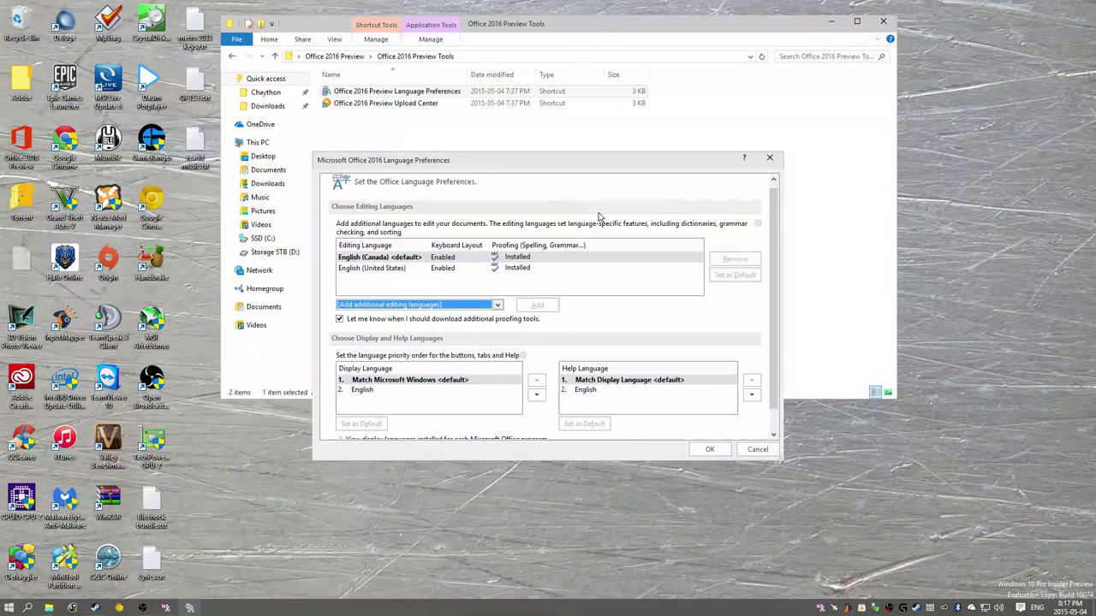
{"action": "left_click", "coordinate": [770, 157]}
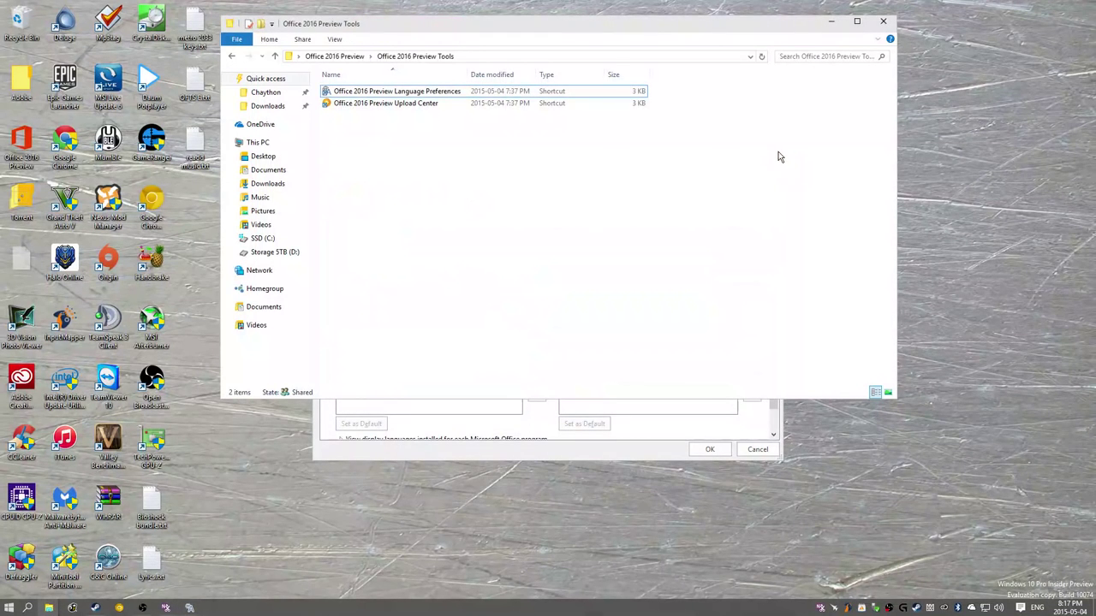
{"action": "left_click", "coordinate": [763, 164]}
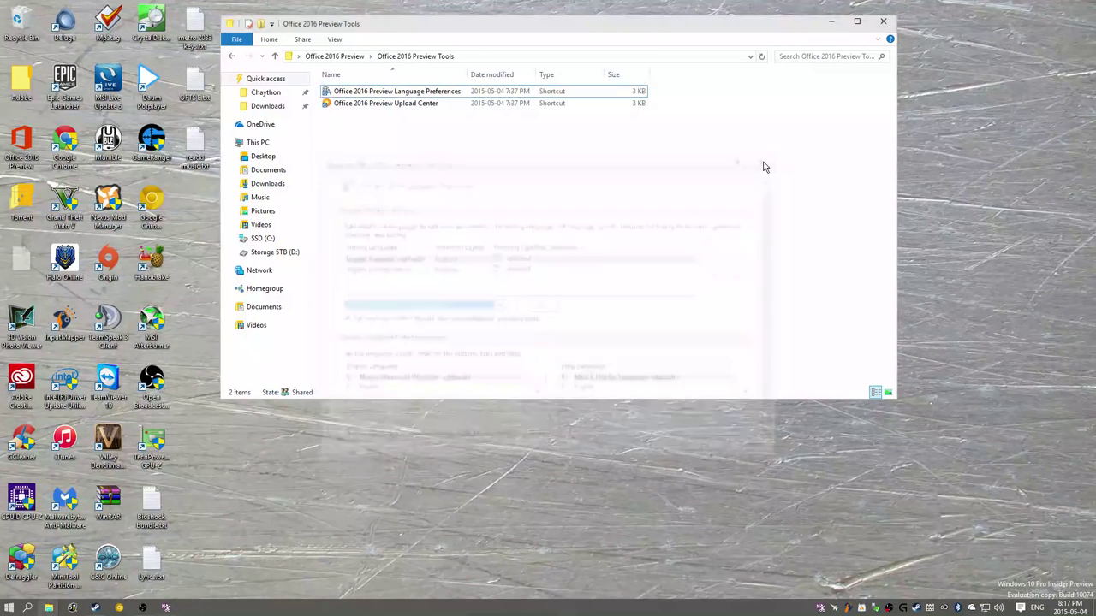